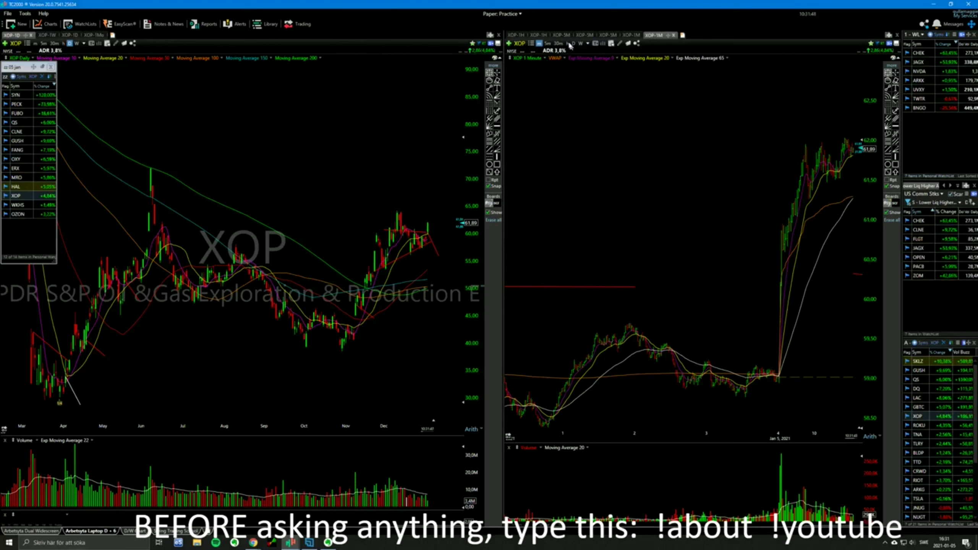
- Switch the right pane to the 1H chart, then load IWM and then SPY
{"action": "left_click", "coordinate": [538, 35]}
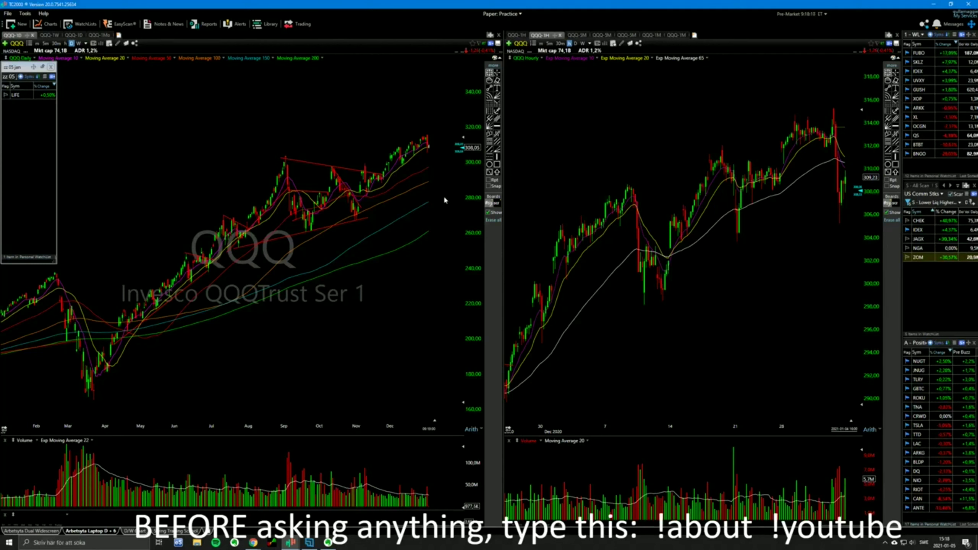
{"action": "type", "text": "iwm"}
{"action": "key", "text": "Return"}
{"action": "type", "text": "spy"}
{"action": "key", "text": "Return"}
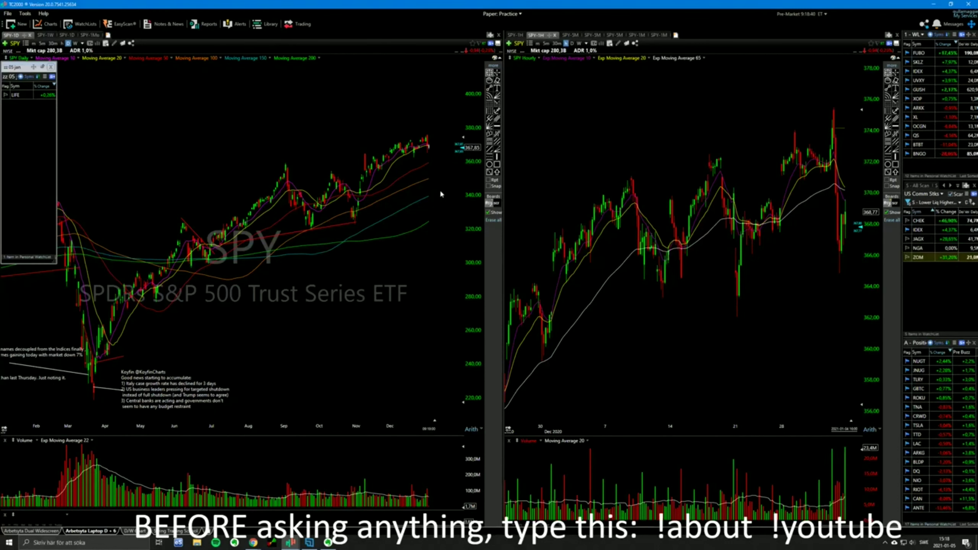
- Load NOG, MRO, XOP and GUSH into both charts in turn
{"action": "type", "text": "NOG"}
{"action": "key", "text": "Return"}
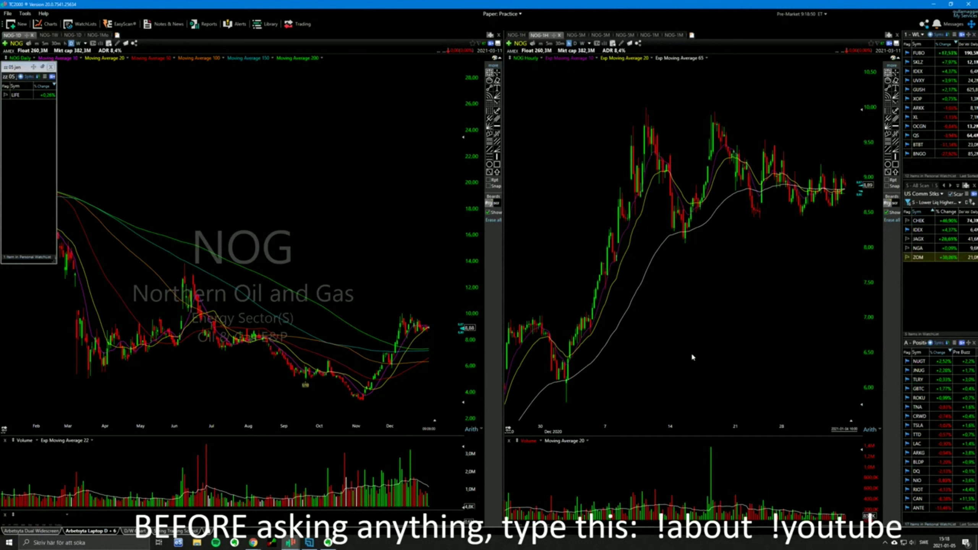
{"action": "type", "text": "MRO"}
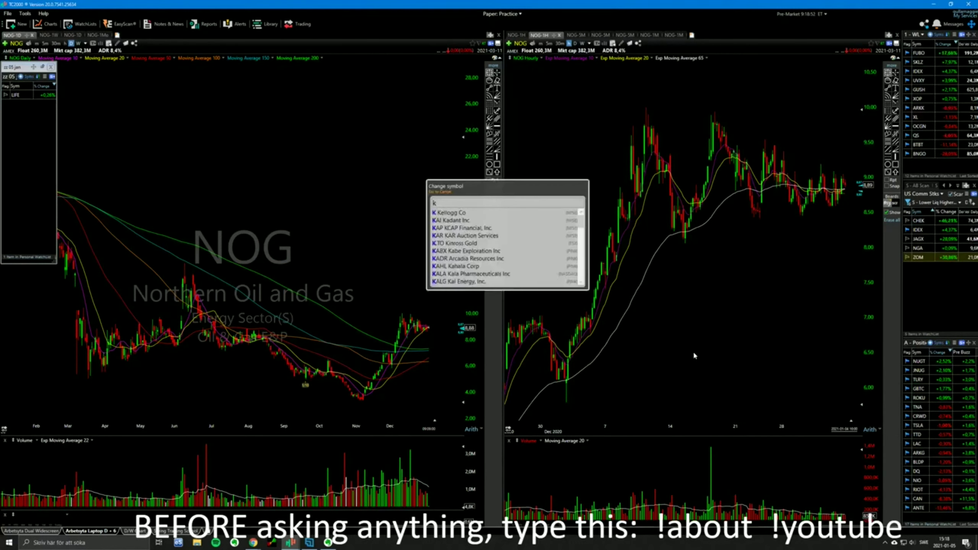
{"action": "key", "text": "Return"}
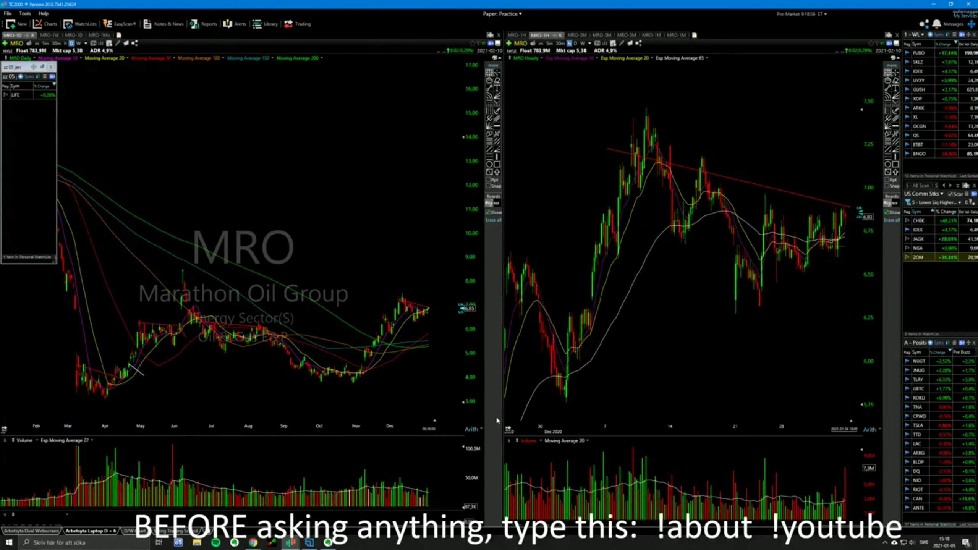
{"action": "type", "text": "XOP"}
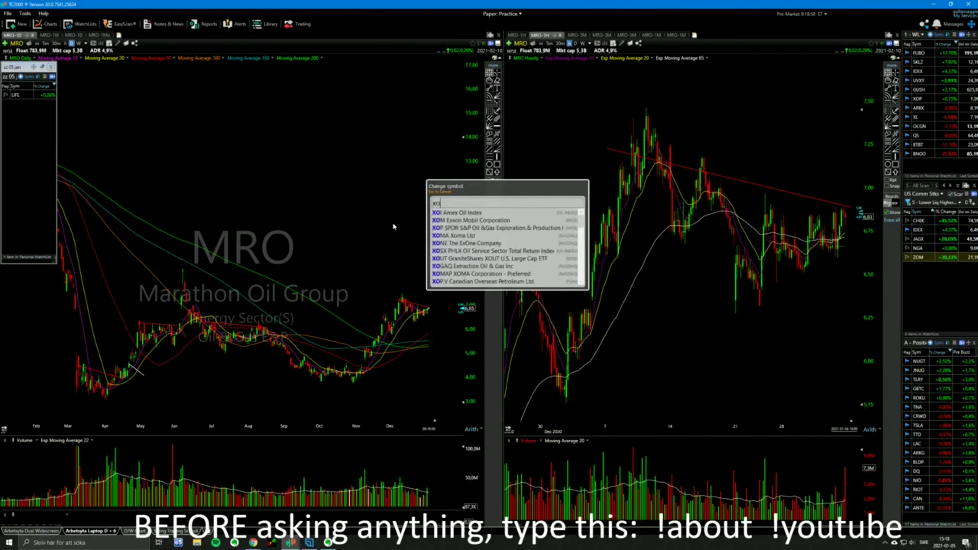
{"action": "key", "text": "Return"}
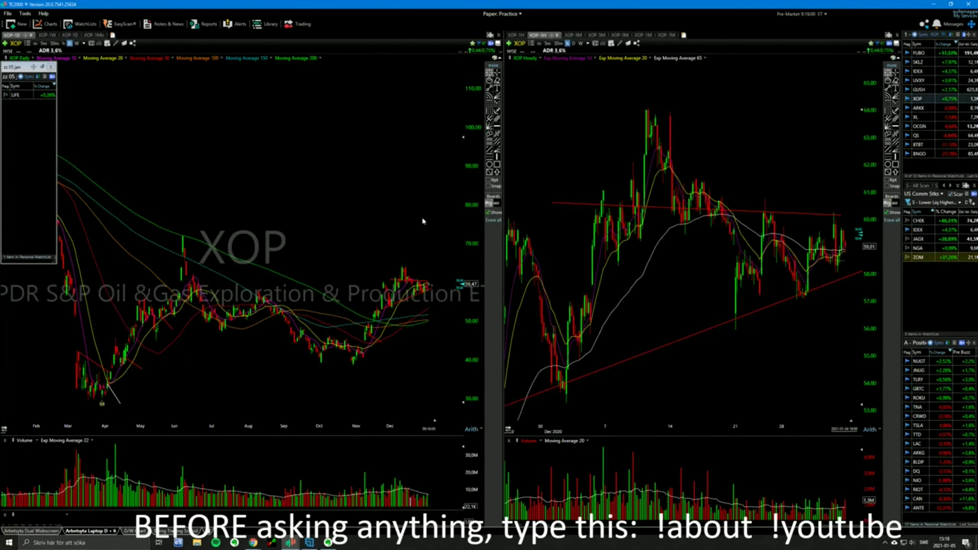
{"action": "type", "text": "gush"}
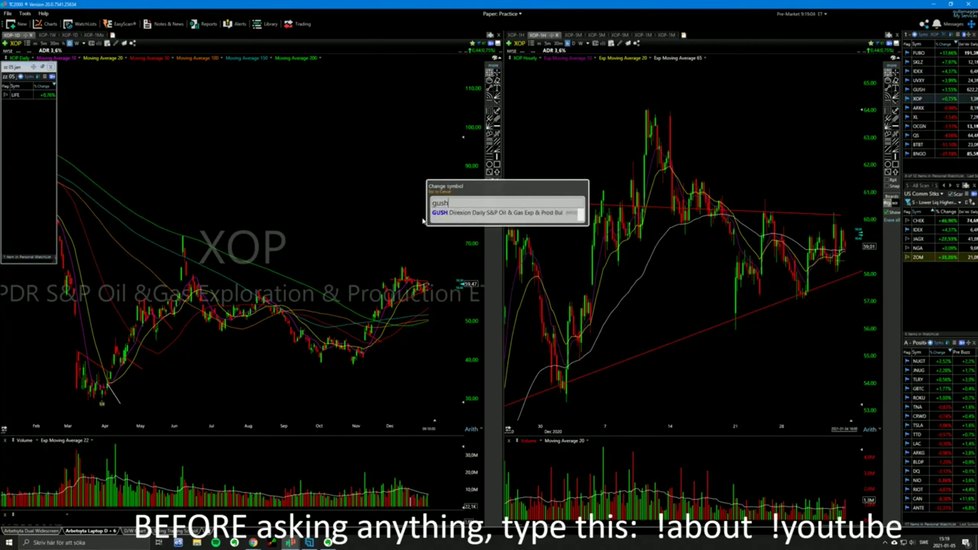
{"action": "key", "text": "Return"}
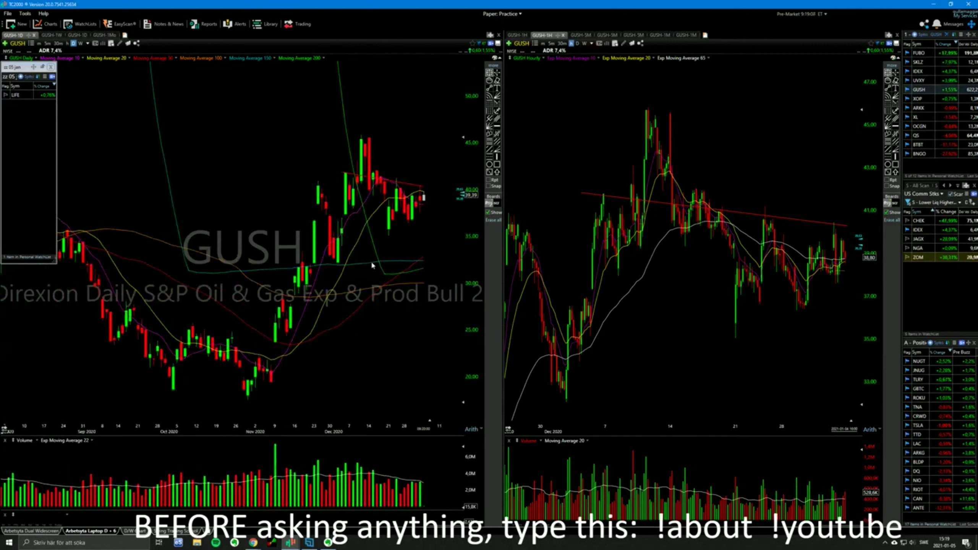
- Zoom the GUSH daily chart out and back in to show March–December 2020
{"action": "scroll", "coordinate": [372, 265], "scroll_direction": "down", "scroll_amount": 5}
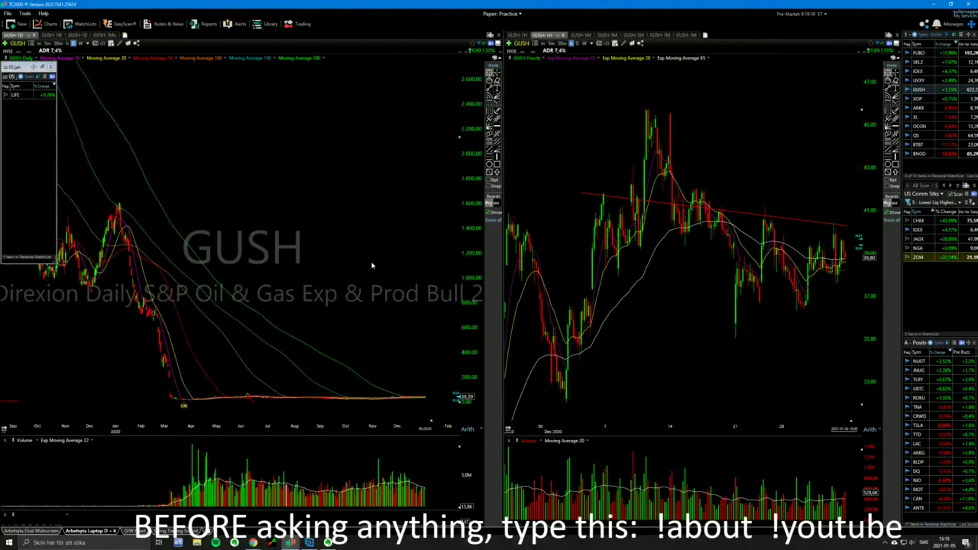
{"action": "scroll", "coordinate": [373, 264], "scroll_direction": "up", "scroll_amount": 3}
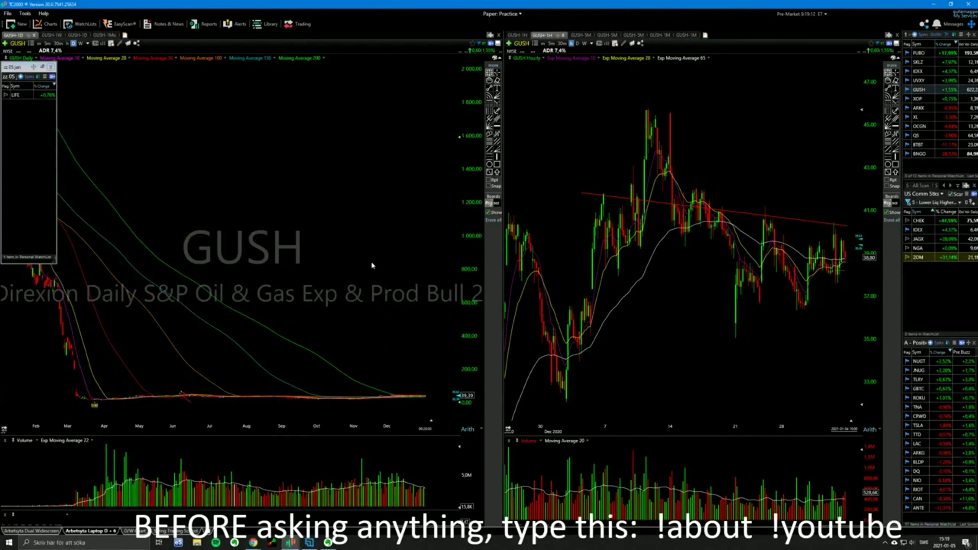
{"action": "scroll", "coordinate": [372, 265], "scroll_direction": "up", "scroll_amount": 4}
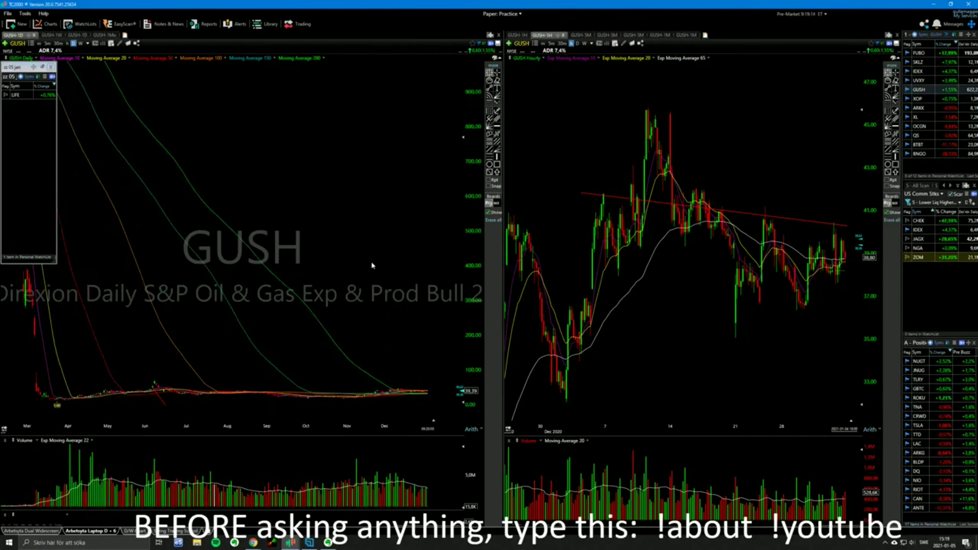
{"action": "scroll", "coordinate": [373, 265], "scroll_direction": "down", "scroll_amount": 1}
- Flip through ROKU, TTD, DQ, NIO, RIOT, CAN and ANTE from the Positions watchlist
{"action": "left_click", "coordinate": [931, 397]}
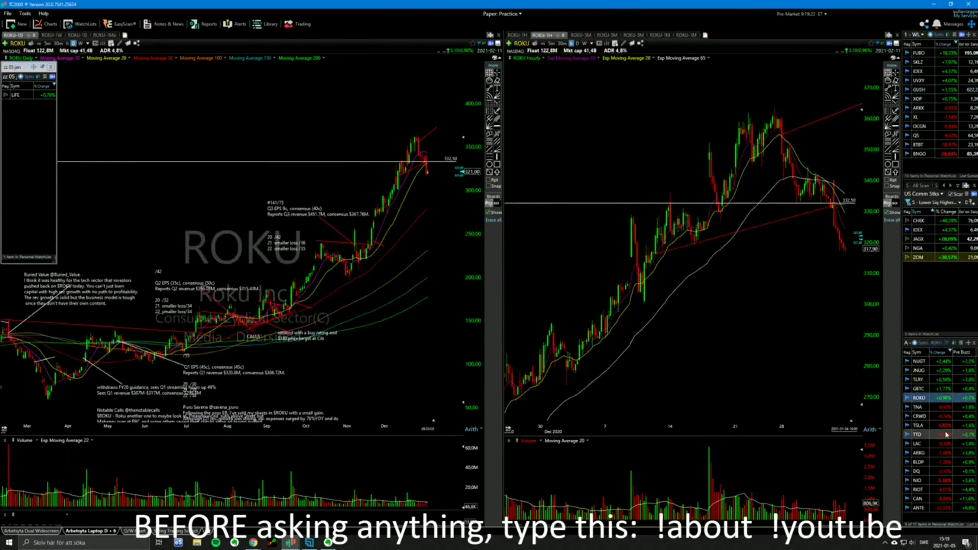
{"action": "left_click", "coordinate": [947, 434]}
{"action": "left_click", "coordinate": [947, 471]}
{"action": "left_click", "coordinate": [948, 479]}
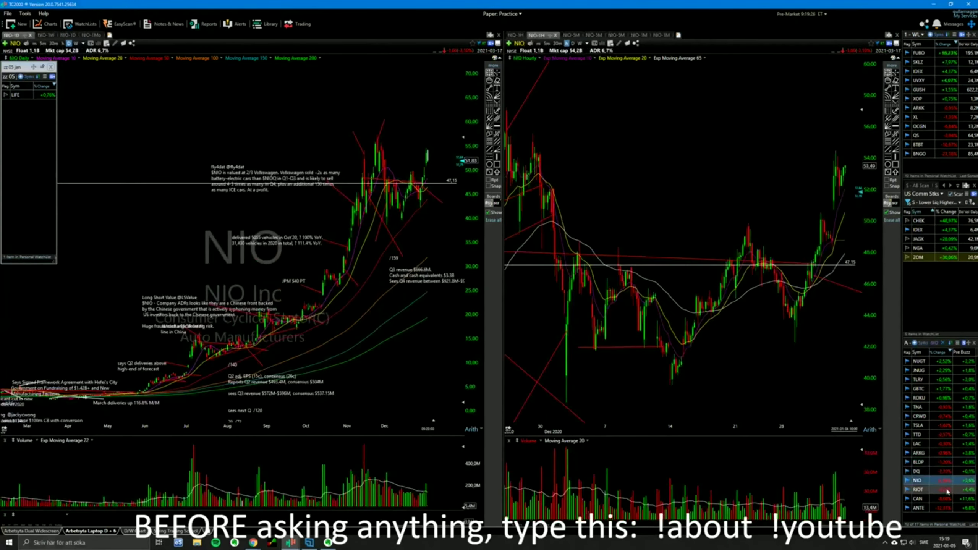
{"action": "left_click", "coordinate": [946, 490]}
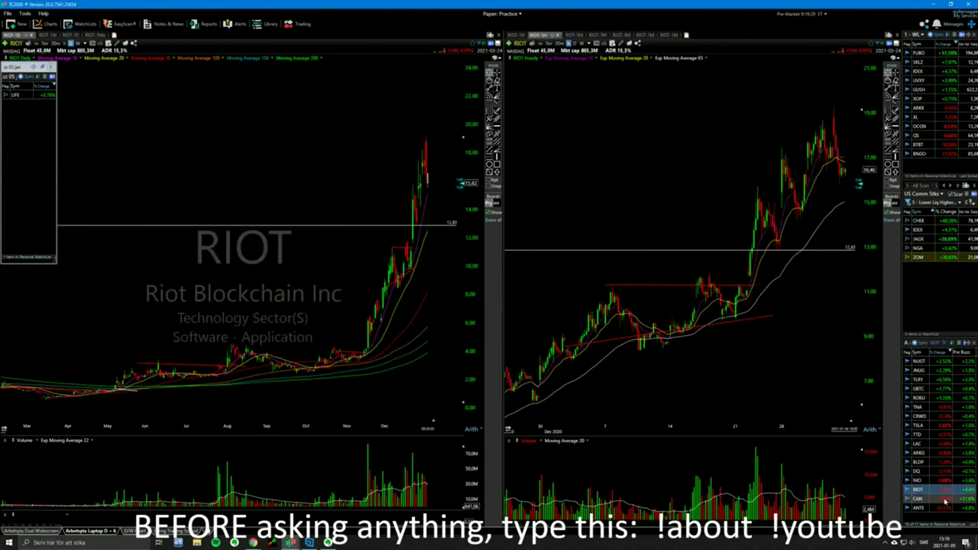
{"action": "left_click", "coordinate": [946, 499]}
{"action": "left_click", "coordinate": [945, 508]}
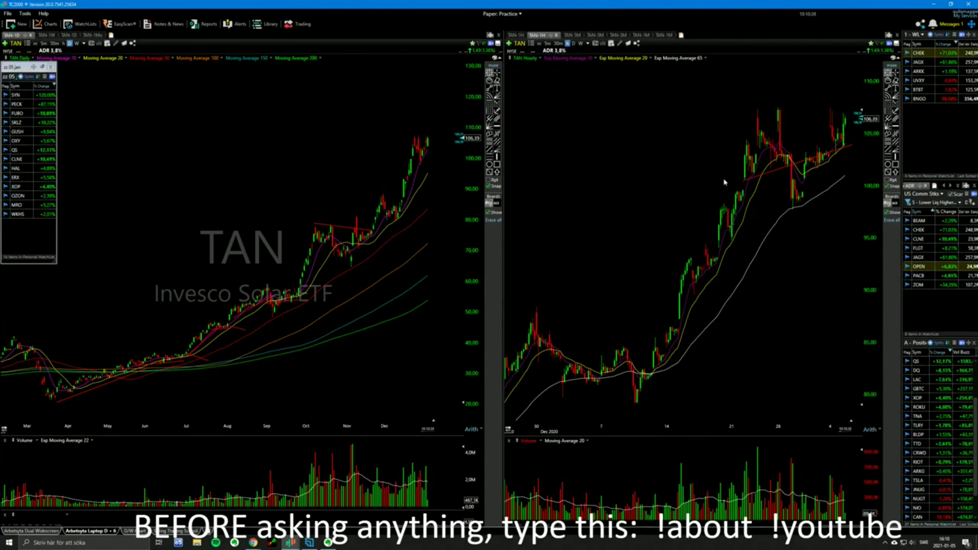
- Load ARKK, then ARKG, and measure ARKG's price change since early December
{"action": "type", "text": "ARKK"}
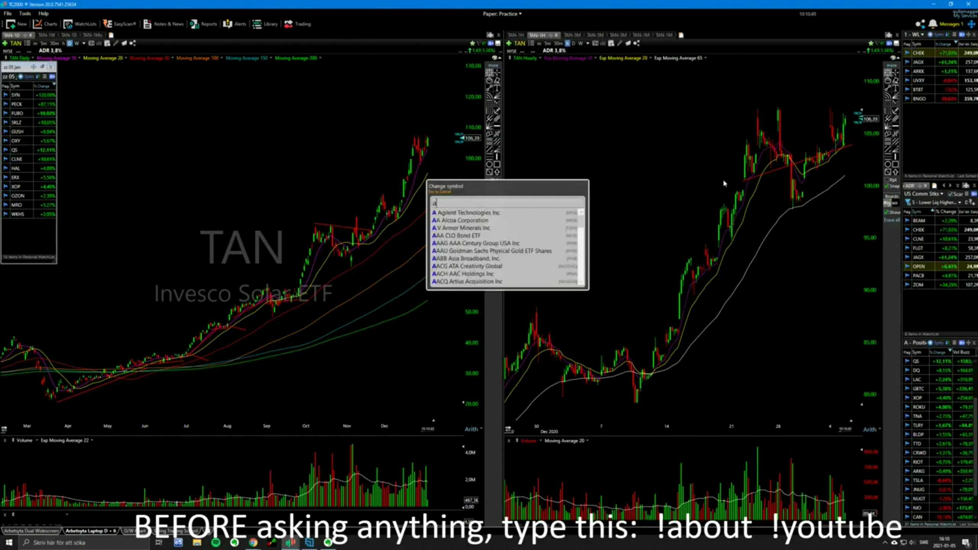
{"action": "key", "text": "Return"}
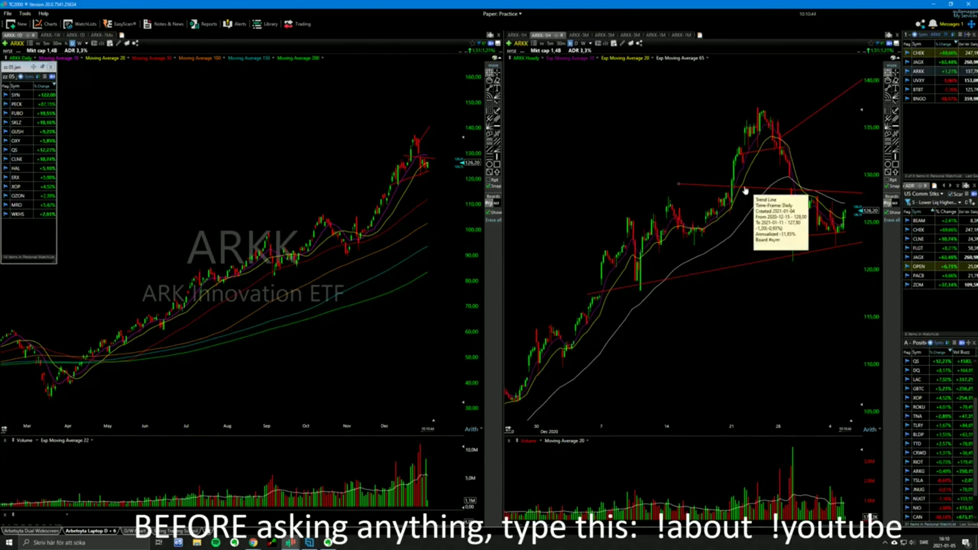
{"action": "type", "text": "arkg"}
{"action": "key", "text": "Return"}
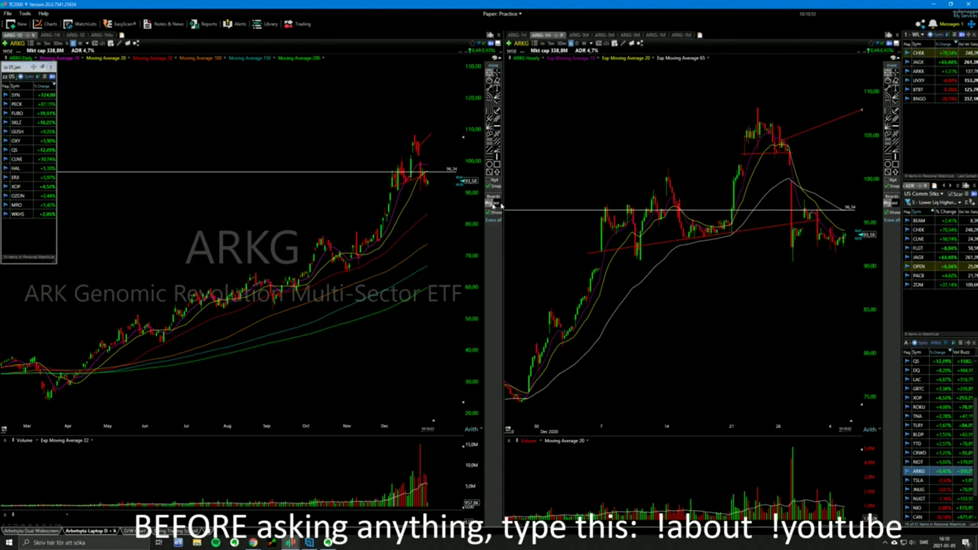
{"action": "left_click_drag", "start_coordinate": [397, 190], "coordinate": [438, 186]}
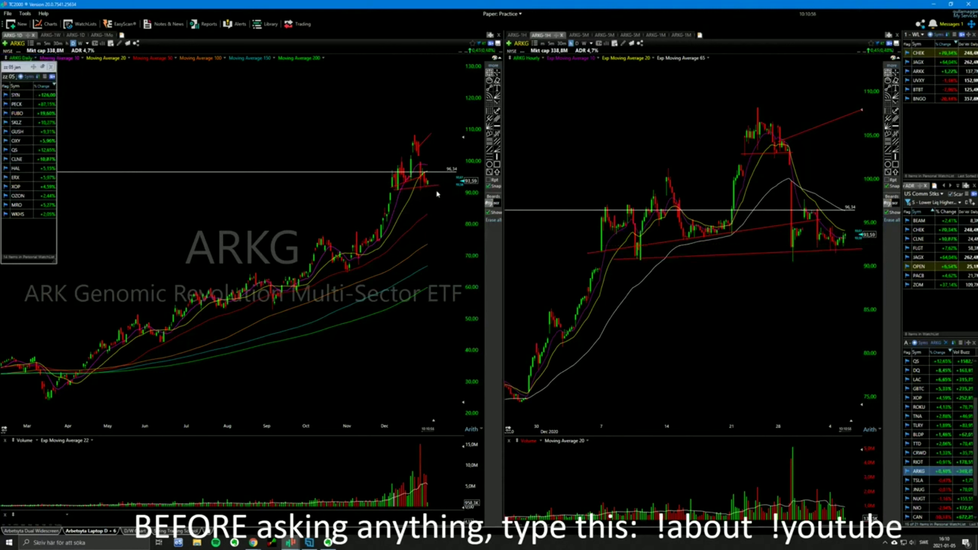
- Chart PLL from its trendline alert and delete the red trendline on its daily chart
{"action": "left_click", "coordinate": [949, 24]}
{"action": "left_click", "coordinate": [855, 55]}
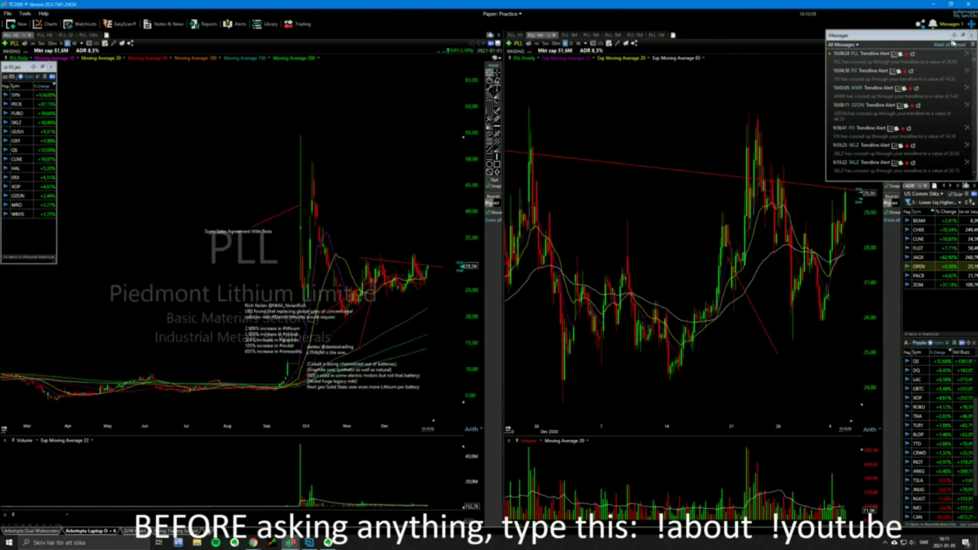
{"action": "left_click", "coordinate": [971, 35]}
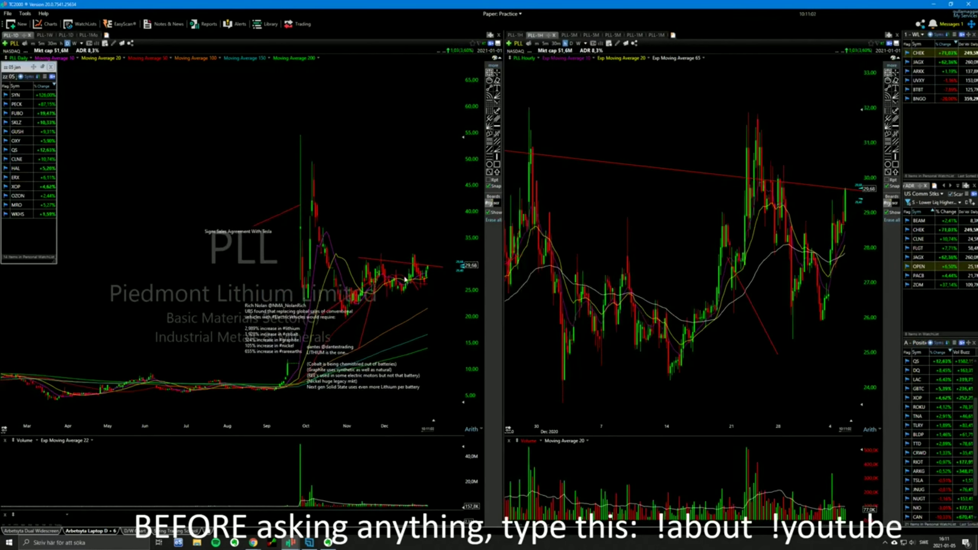
{"action": "right_click", "coordinate": [414, 285]}
{"action": "left_click", "coordinate": [443, 373]}
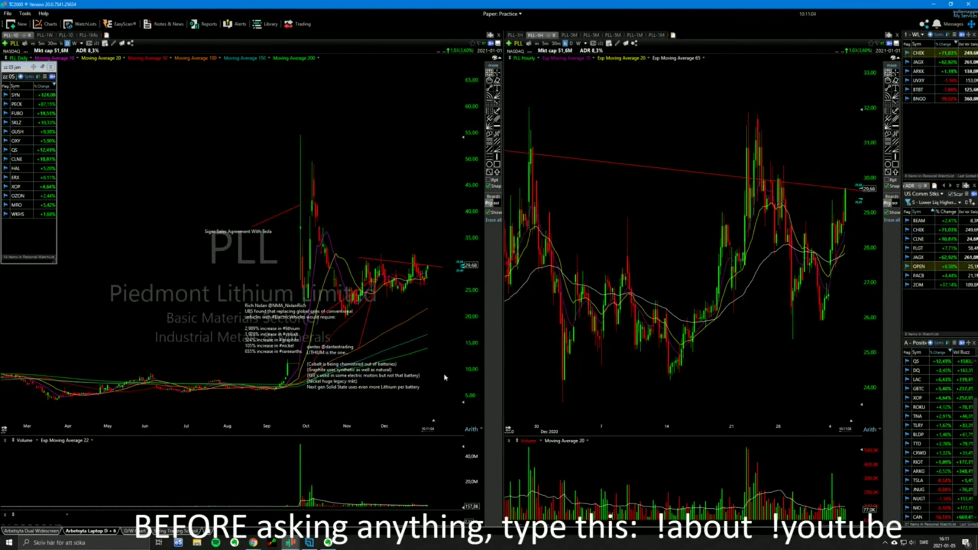
- Flip through DQ, SKLZ, GUSH, QS, LAC, GBTC, XOP, ROKU, TNA, TLRY, BLDP and TTD
{"action": "left_click", "coordinate": [932, 370]}
{"action": "scroll", "coordinate": [936, 369], "scroll_direction": "up", "scroll_amount": 1}
{"action": "left_click", "coordinate": [940, 361]}
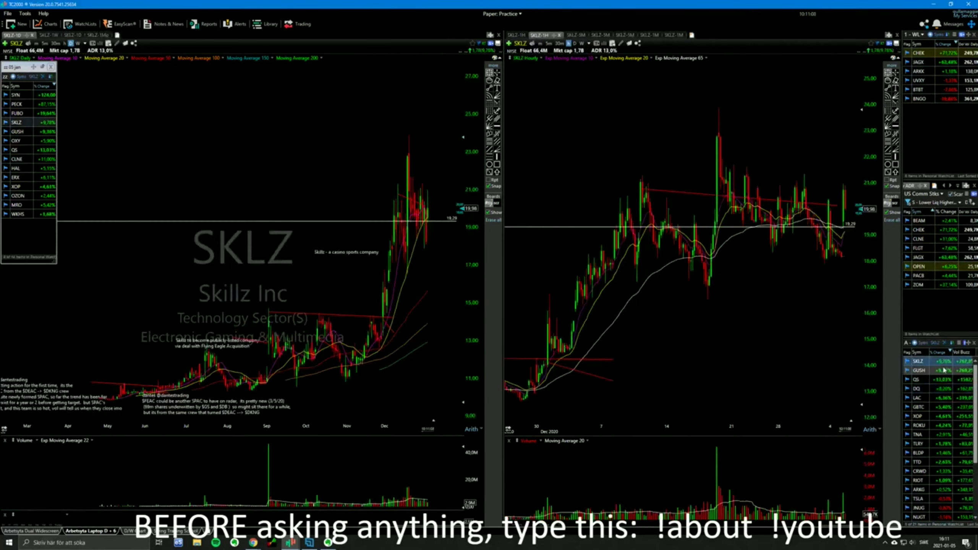
{"action": "left_click", "coordinate": [942, 370]}
{"action": "left_click", "coordinate": [941, 379]}
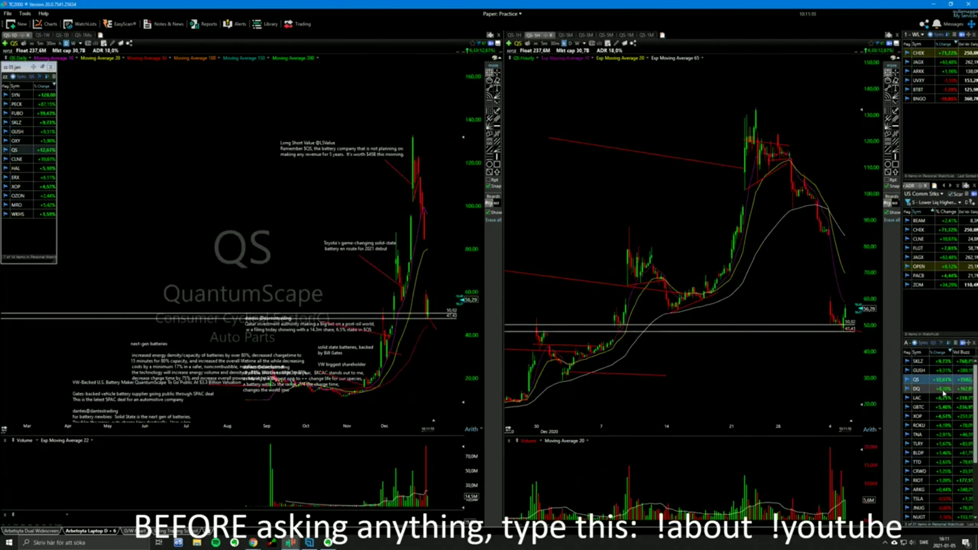
{"action": "left_click", "coordinate": [943, 389]}
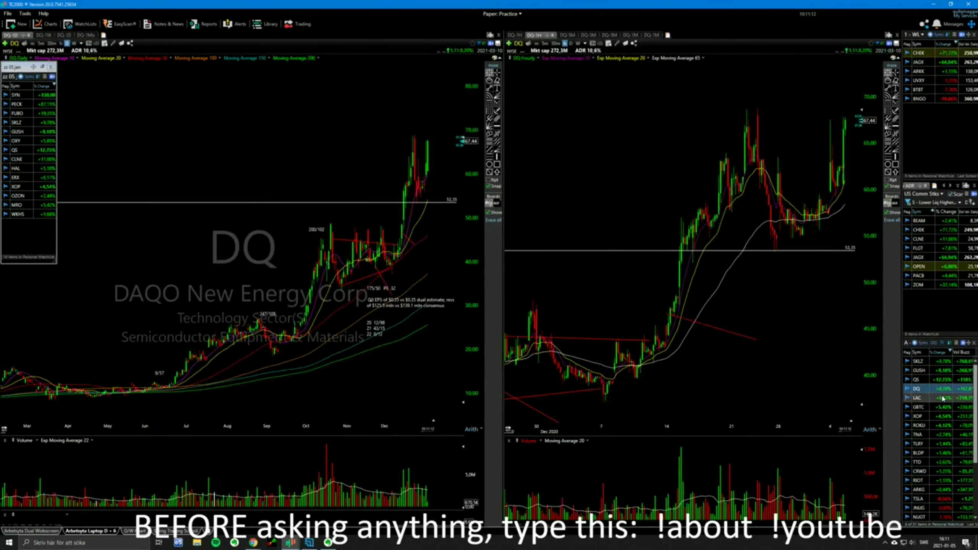
{"action": "left_click", "coordinate": [942, 398]}
{"action": "left_click", "coordinate": [942, 407]}
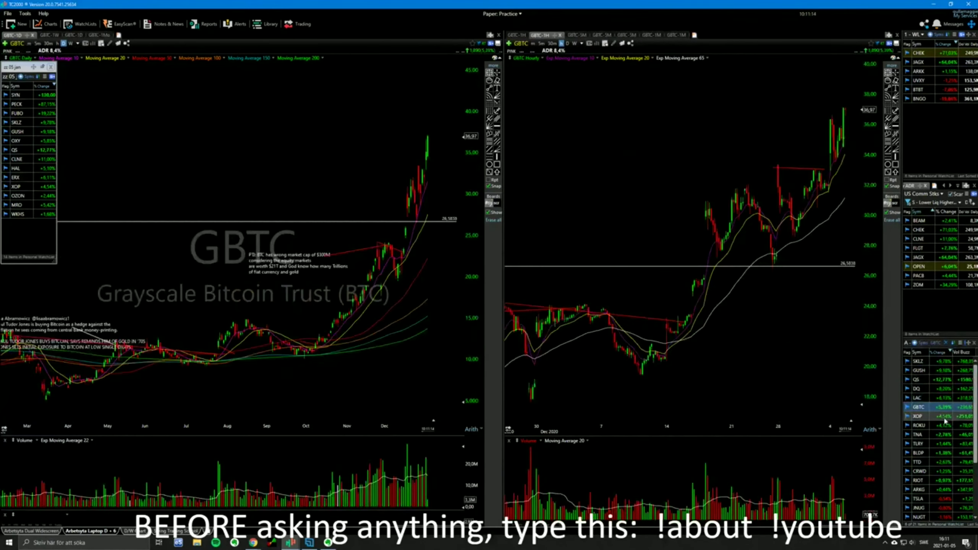
{"action": "left_click", "coordinate": [944, 417]}
{"action": "left_click", "coordinate": [944, 425]}
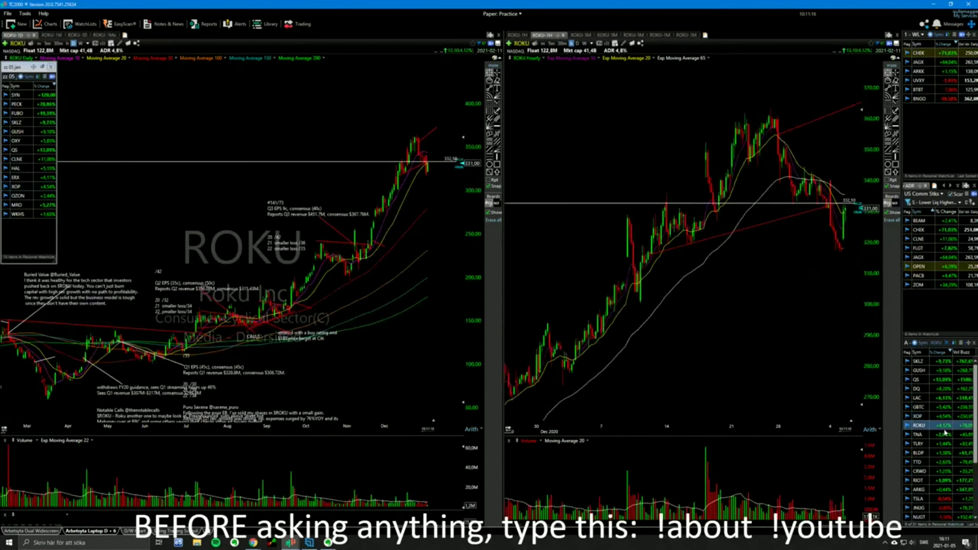
{"action": "left_click", "coordinate": [945, 435]}
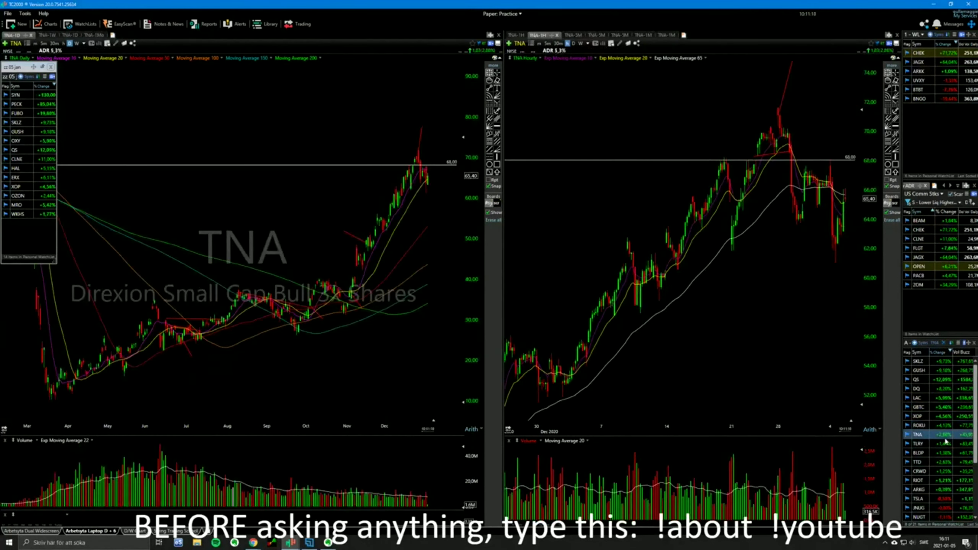
{"action": "left_click", "coordinate": [945, 444]}
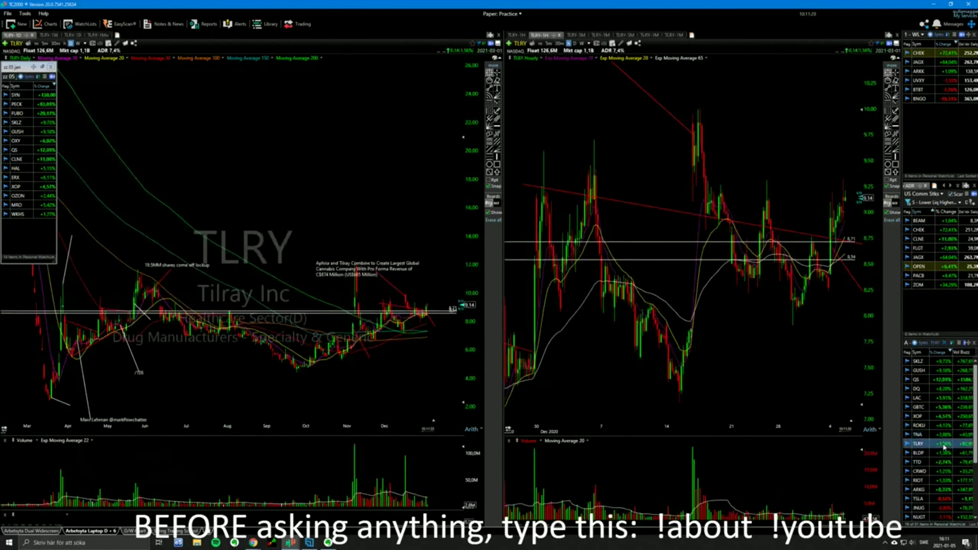
{"action": "left_click", "coordinate": [942, 454]}
{"action": "left_click", "coordinate": [941, 461]}
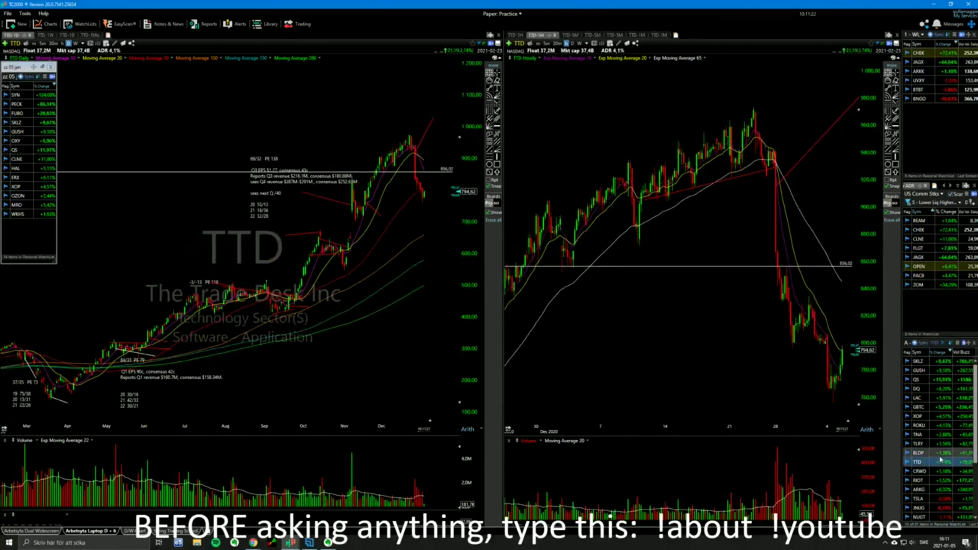
- Review CRWD, ANTE, CAN, NIO, NUGT, JNUG, TSLA, ARKG and RIOT, then return to CRWD and TTD
{"action": "left_click", "coordinate": [941, 471]}
{"action": "scroll", "coordinate": [940, 501], "scroll_direction": "down", "scroll_amount": 1}
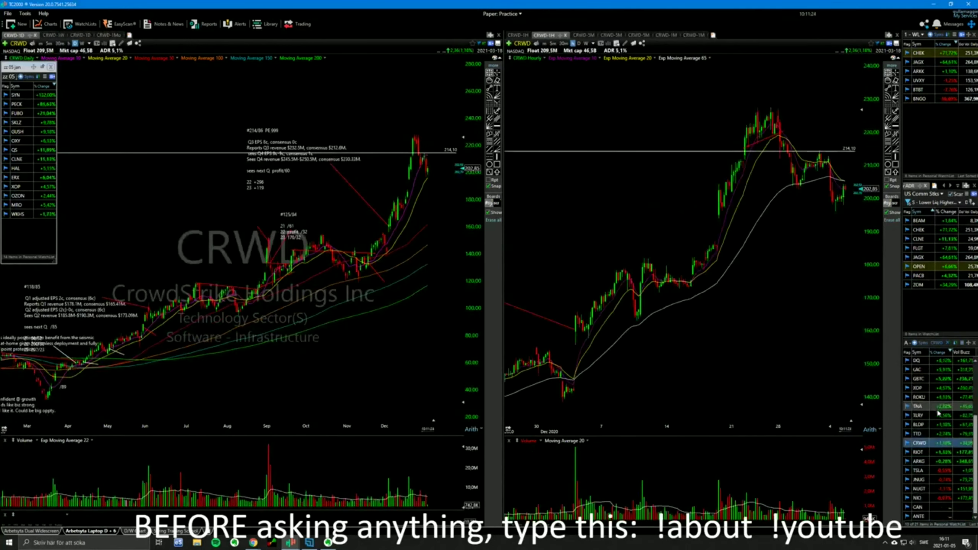
{"action": "left_click", "coordinate": [940, 517]}
{"action": "left_click", "coordinate": [937, 507]}
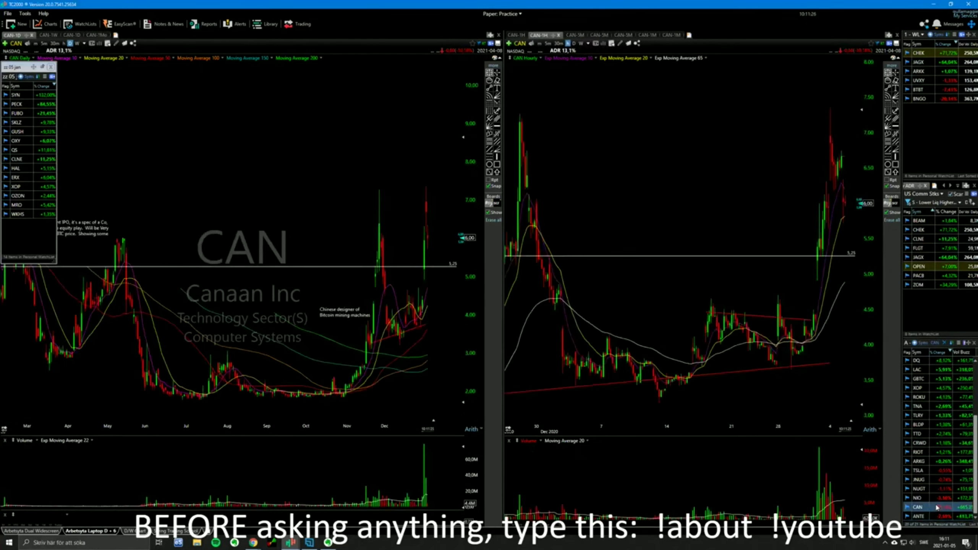
{"action": "left_click", "coordinate": [935, 498]}
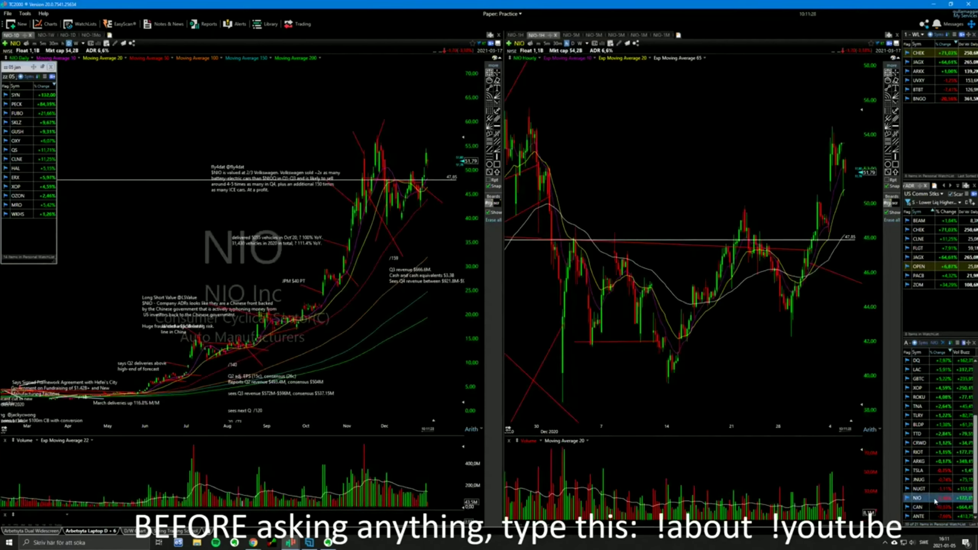
{"action": "left_click", "coordinate": [934, 489]}
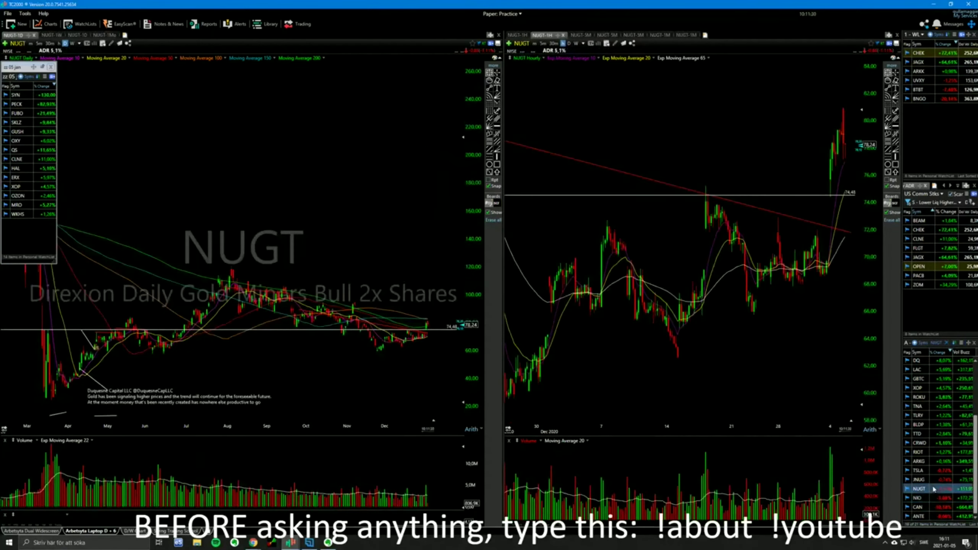
{"action": "left_click", "coordinate": [933, 479]}
{"action": "left_click", "coordinate": [933, 470]}
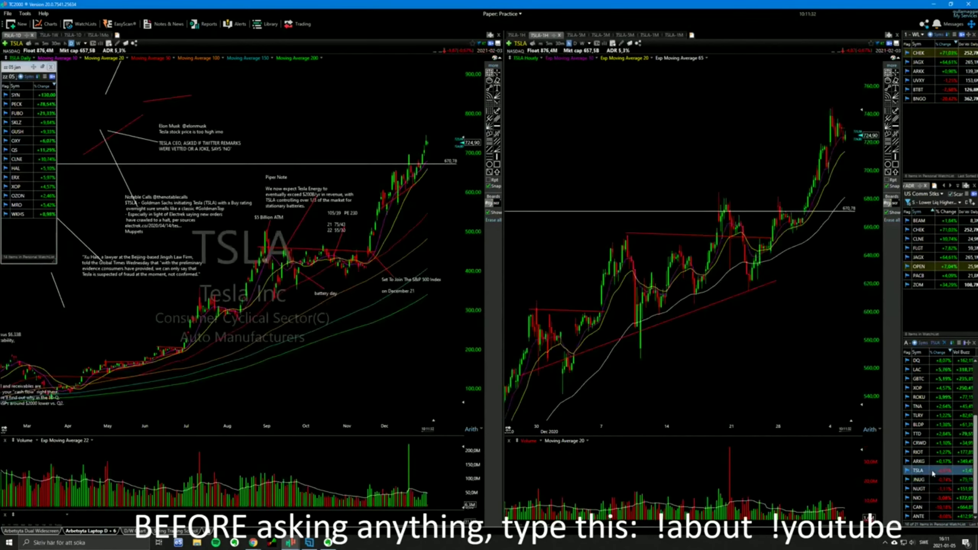
{"action": "left_click", "coordinate": [933, 461]}
{"action": "left_click", "coordinate": [935, 453]}
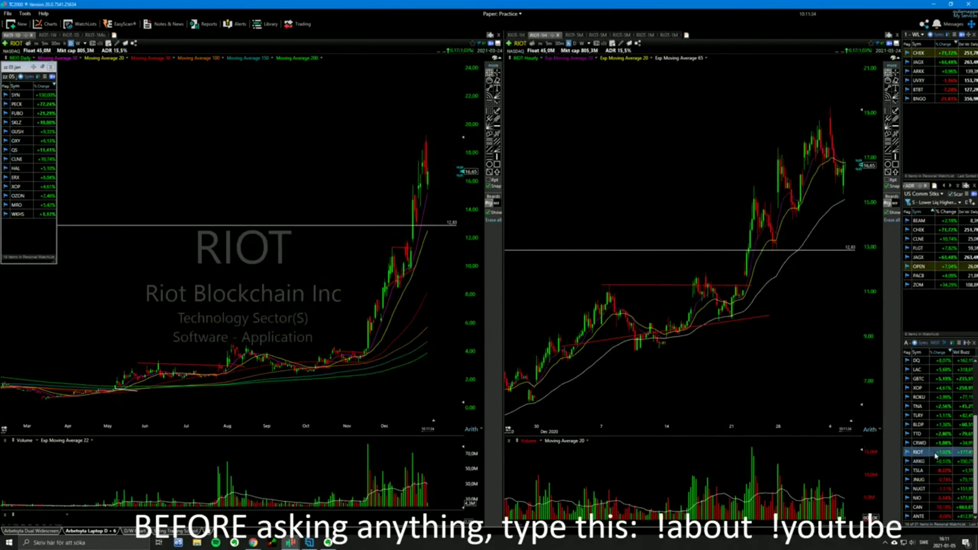
{"action": "left_click", "coordinate": [934, 443]}
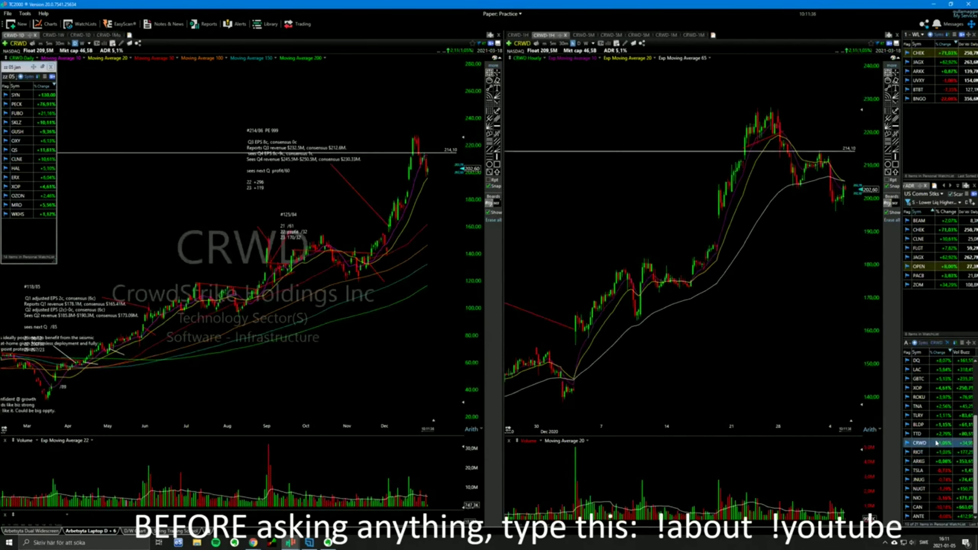
{"action": "left_click", "coordinate": [936, 434]}
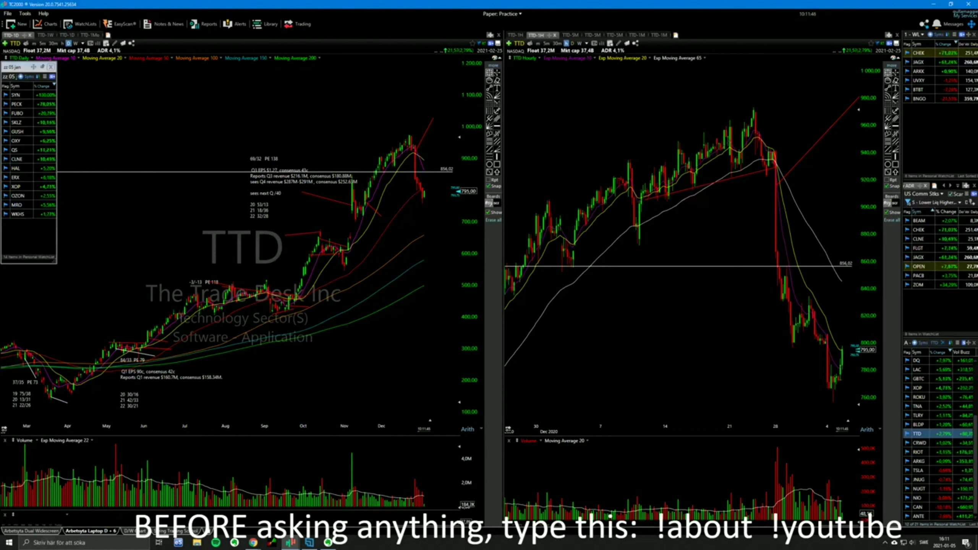
- Load NIO and page through its daily history, zooming out to two years and back in
{"action": "type", "text": "nio"}
{"action": "key", "text": "Return"}
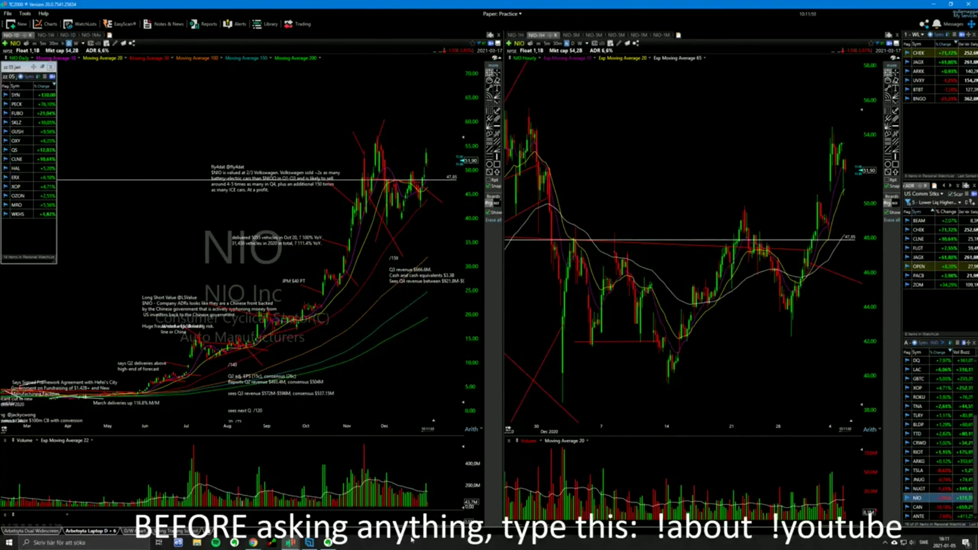
{"action": "key", "text": "Page_Up"}
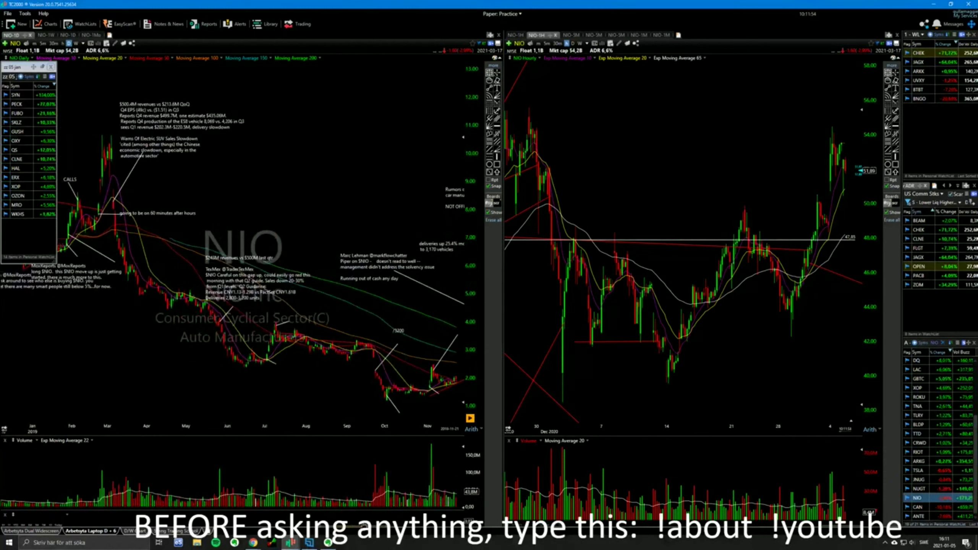
{"action": "key", "text": "Page_Down"}
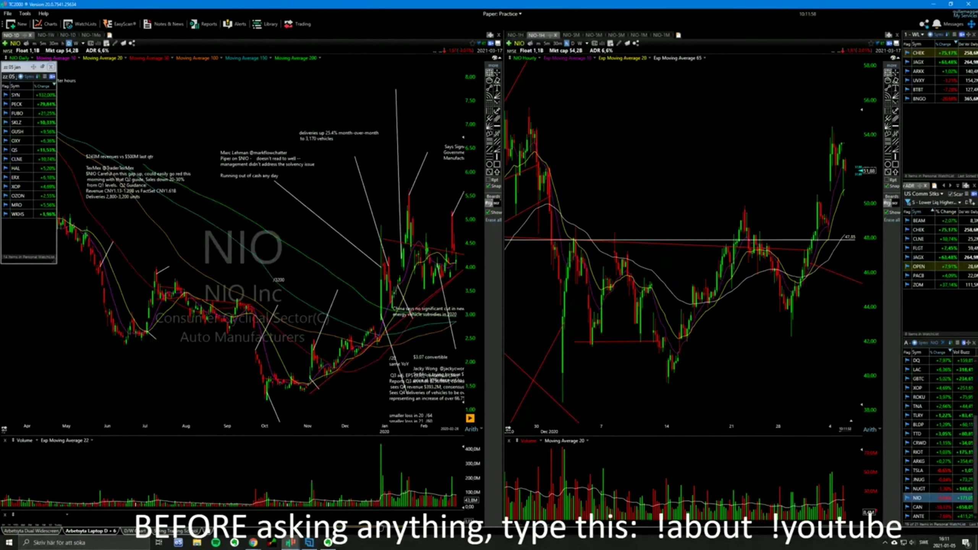
{"action": "key", "text": "Right"}
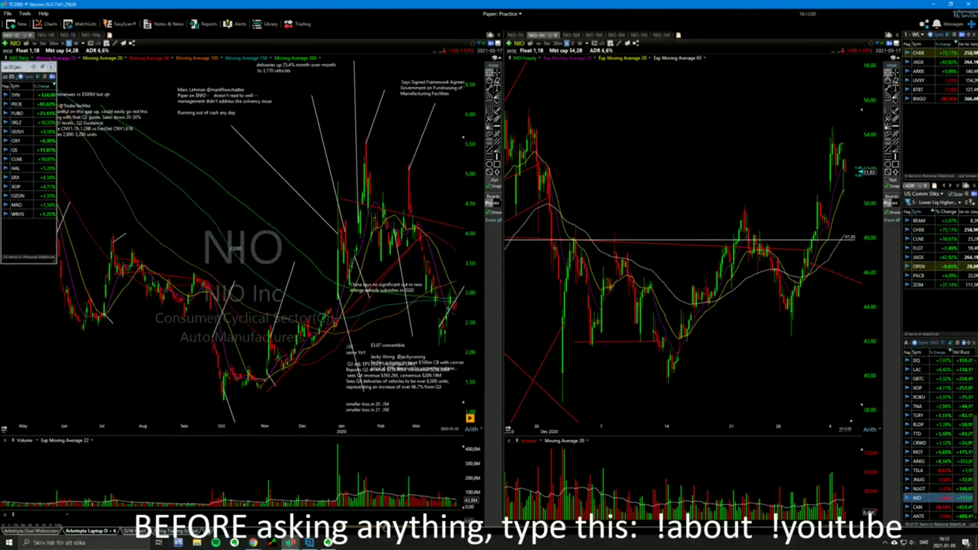
{"action": "key", "text": "Right"}
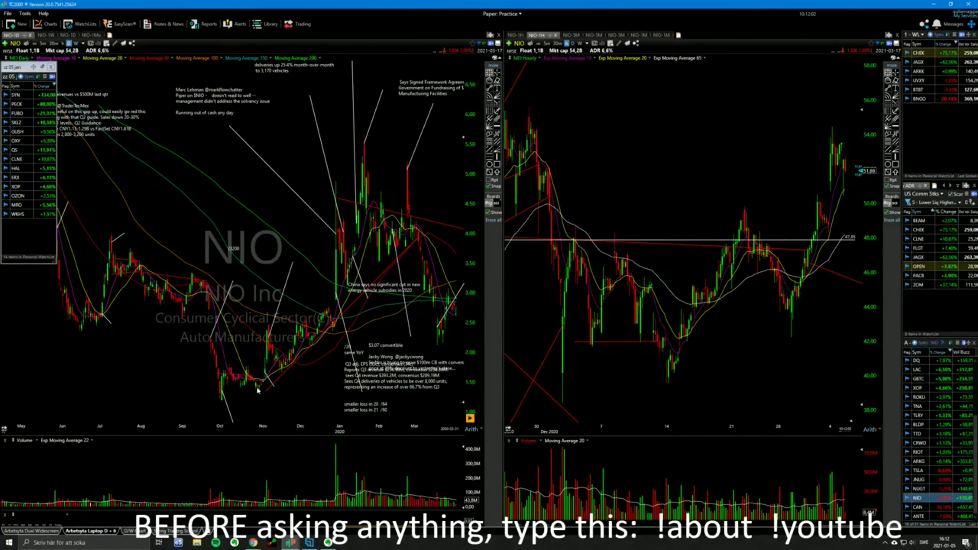
{"action": "key", "text": "Down"}
{"action": "left_click_drag", "start_coordinate": [160, 136], "coordinate": [160, 136]}
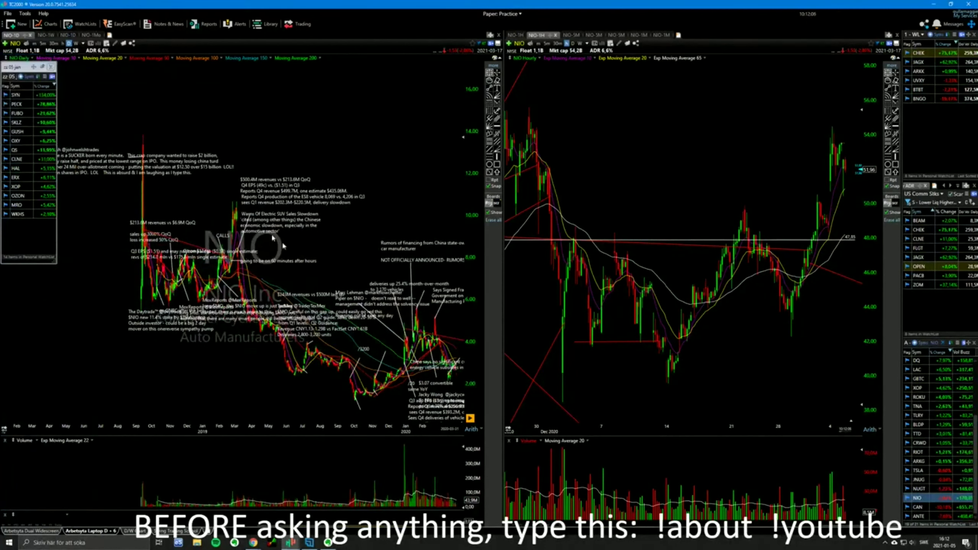
{"action": "key", "text": "Up"}
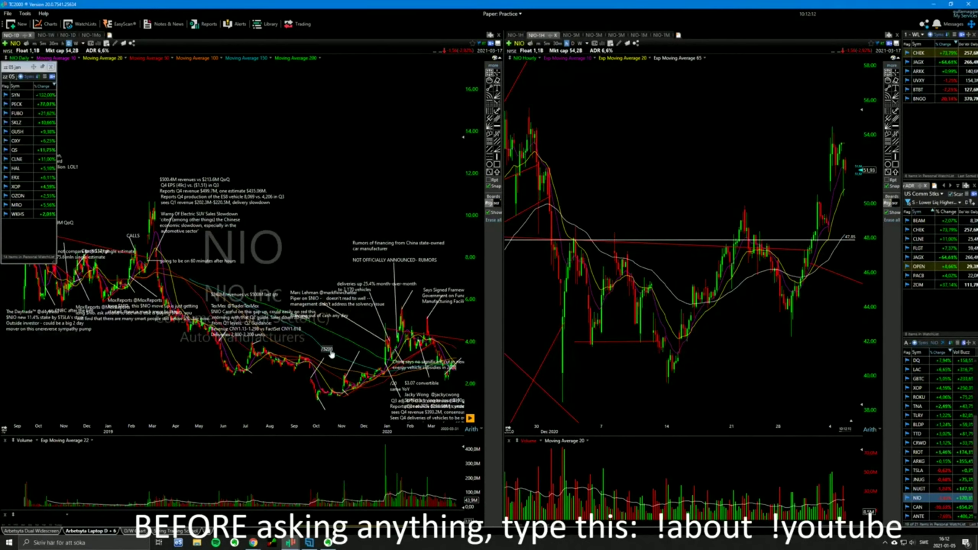
- Scroll the NIO daily chart forward to show its recent months
{"action": "scroll", "coordinate": [331, 354], "scroll_direction": "up", "scroll_amount": 4}
{"action": "scroll", "coordinate": [331, 356], "scroll_direction": "down", "scroll_amount": 3}
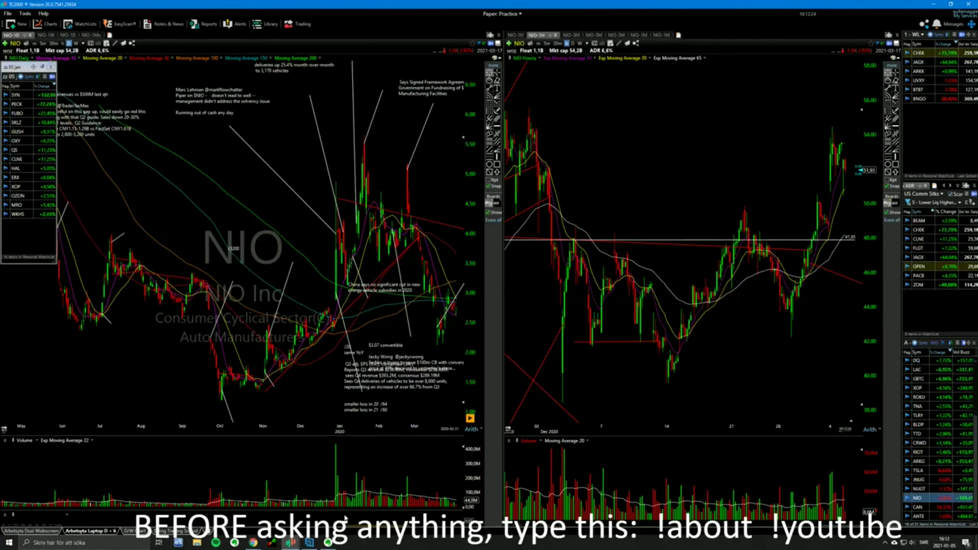
{"action": "scroll", "coordinate": [264, 422], "scroll_direction": "down", "scroll_amount": 6}
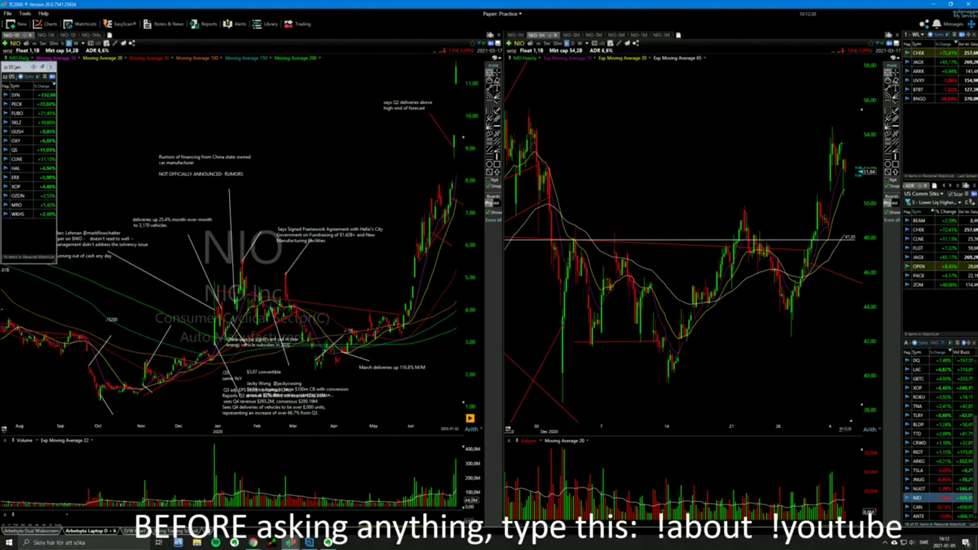
{"action": "scroll", "coordinate": [264, 422], "scroll_direction": "down", "scroll_amount": 6}
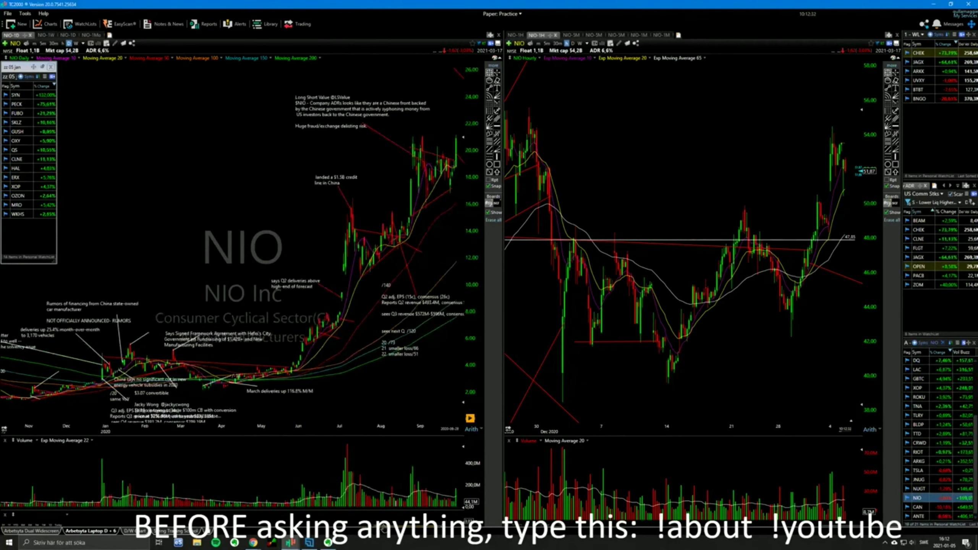
{"action": "scroll", "coordinate": [265, 422], "scroll_direction": "down", "scroll_amount": 6}
{"action": "scroll", "coordinate": [413, 457], "scroll_direction": "down", "scroll_amount": 2}
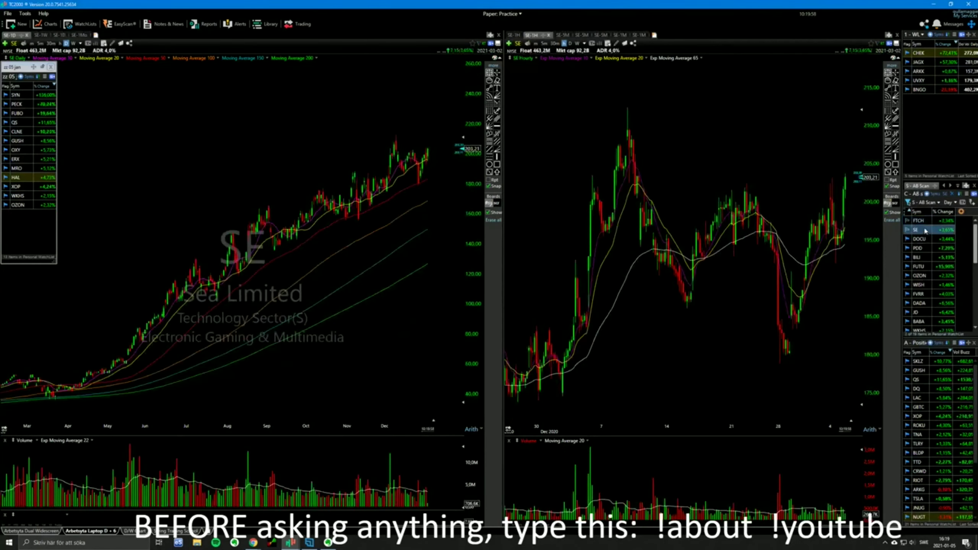
- Load FTCH, then SE, into both charts and switch to the S - Momo list
{"action": "left_click", "coordinate": [921, 222]}
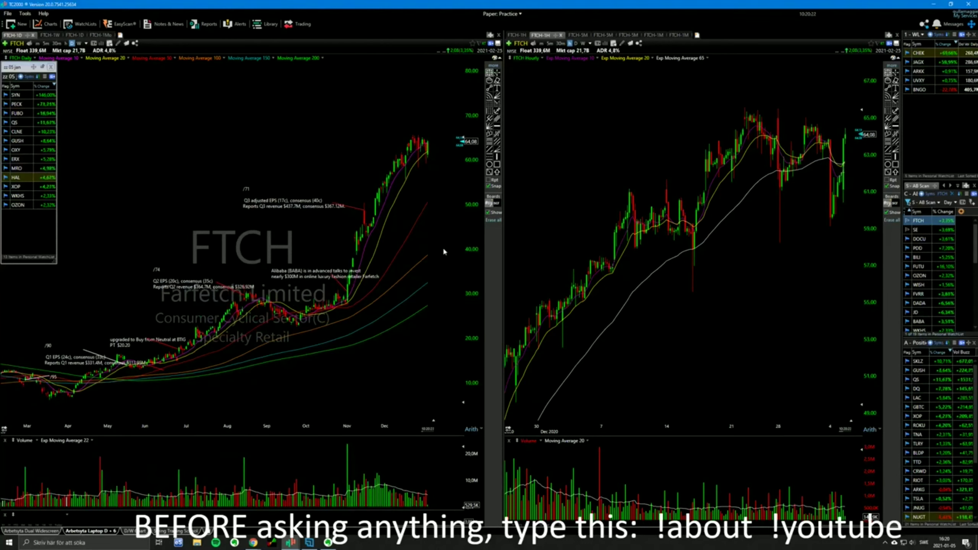
{"action": "left_click", "coordinate": [918, 230]}
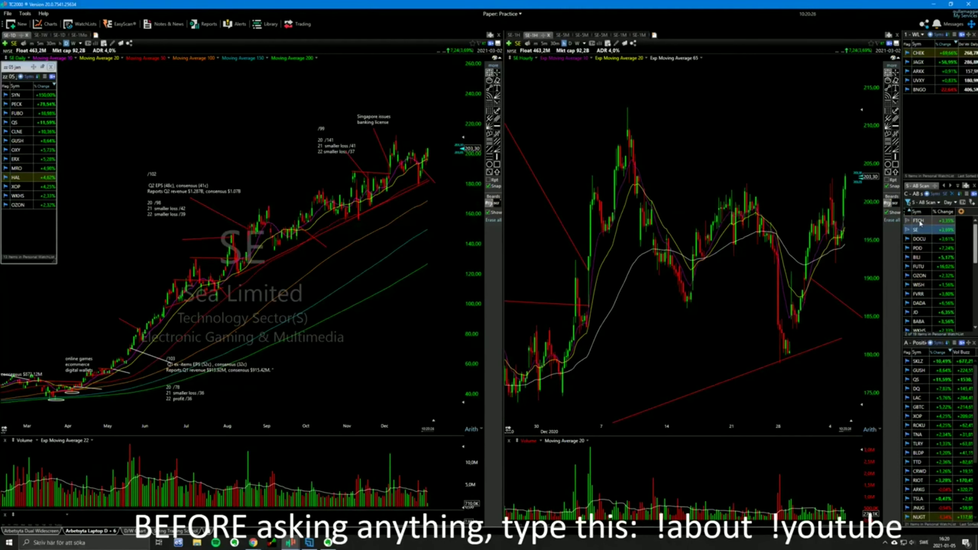
{"action": "left_click", "coordinate": [921, 187]}
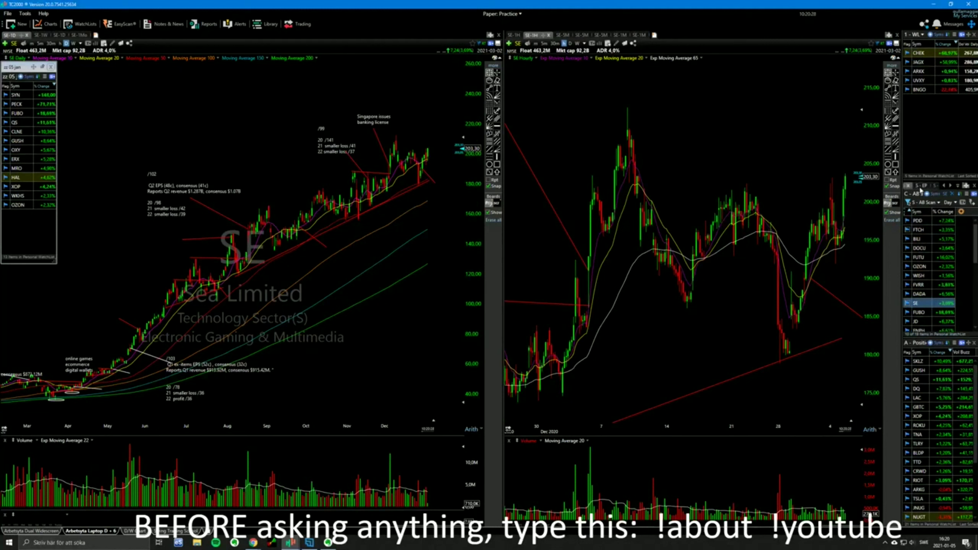
- Step through GOEV and ALB in the Momo list, TAN from the ETF list, and CHEK from the ADR list
{"action": "left_click", "coordinate": [924, 229]}
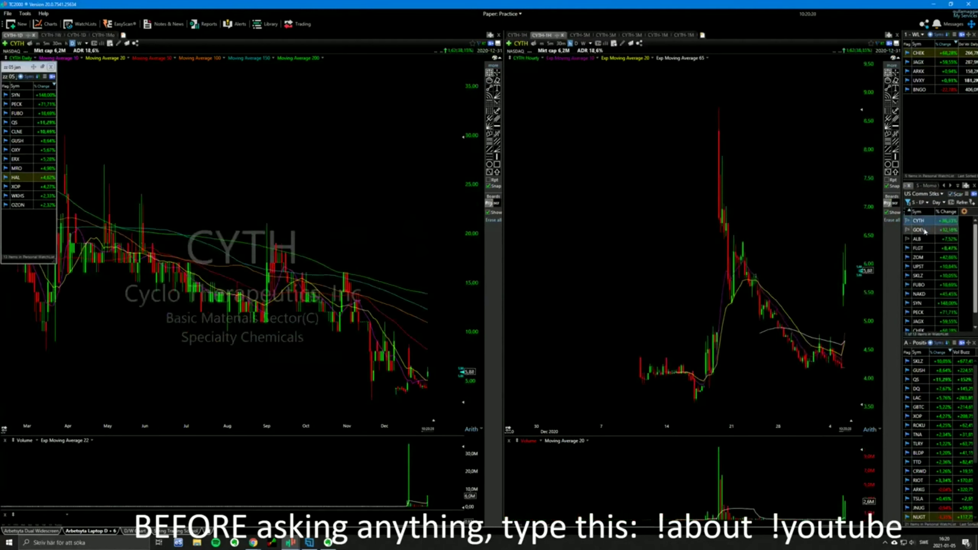
{"action": "key", "text": "Down"}
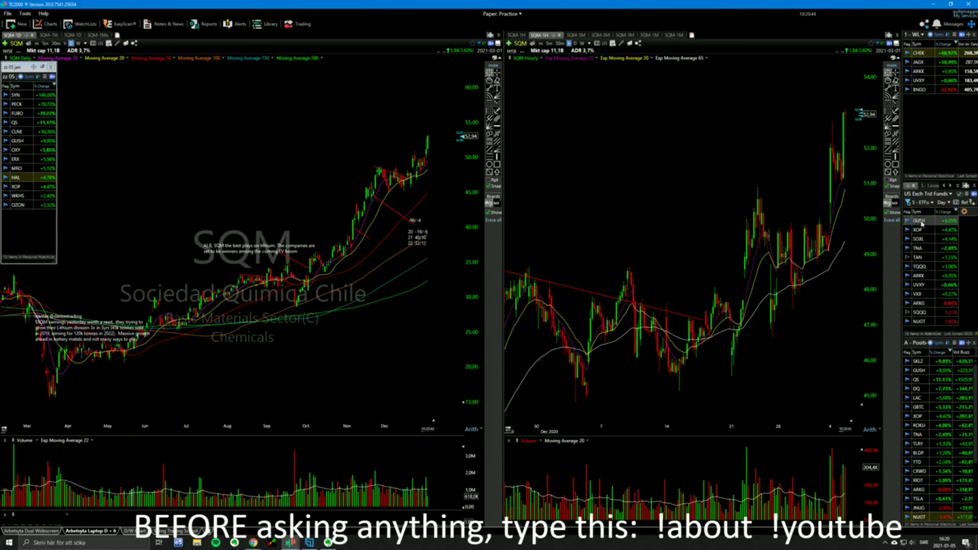
{"action": "left_click", "coordinate": [911, 259]}
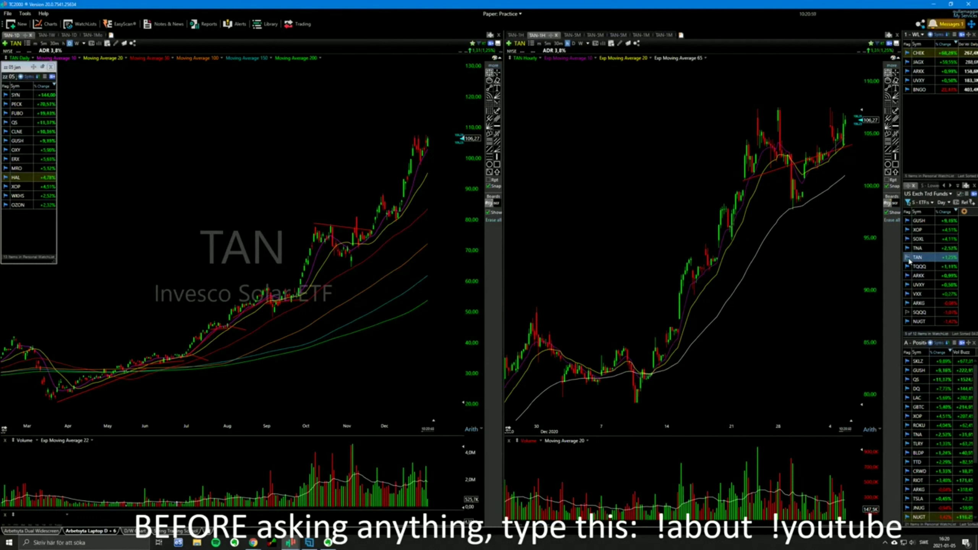
{"action": "left_click", "coordinate": [922, 186]}
{"action": "left_click", "coordinate": [919, 221]}
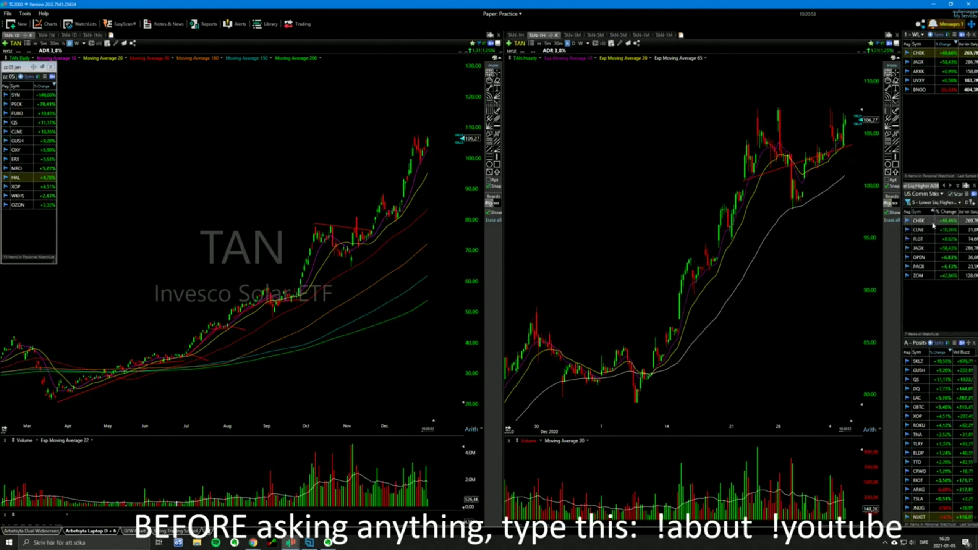
- Chart MARA from its trendline alert, then RIG from the watchlist
{"action": "left_click", "coordinate": [938, 25]}
{"action": "left_click", "coordinate": [946, 54]}
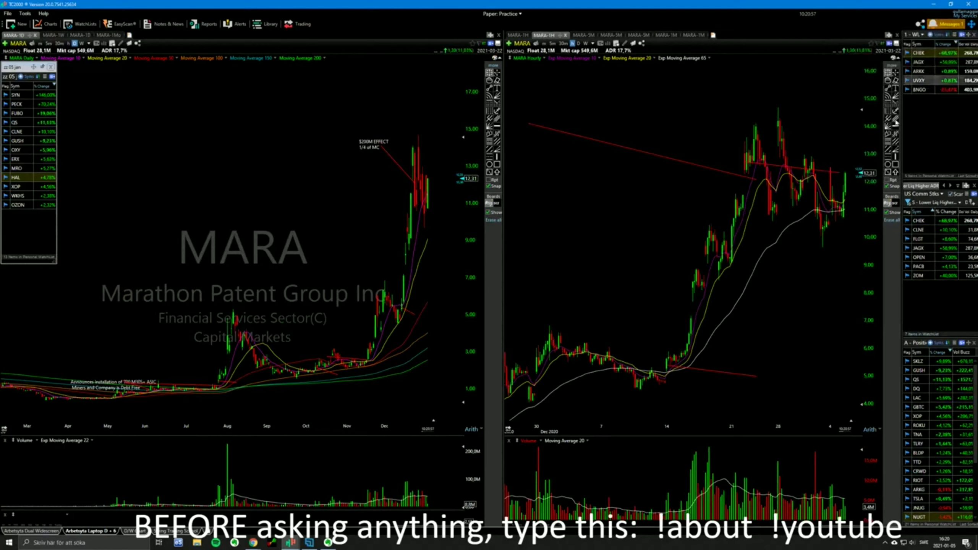
{"action": "left_click", "coordinate": [909, 277]}
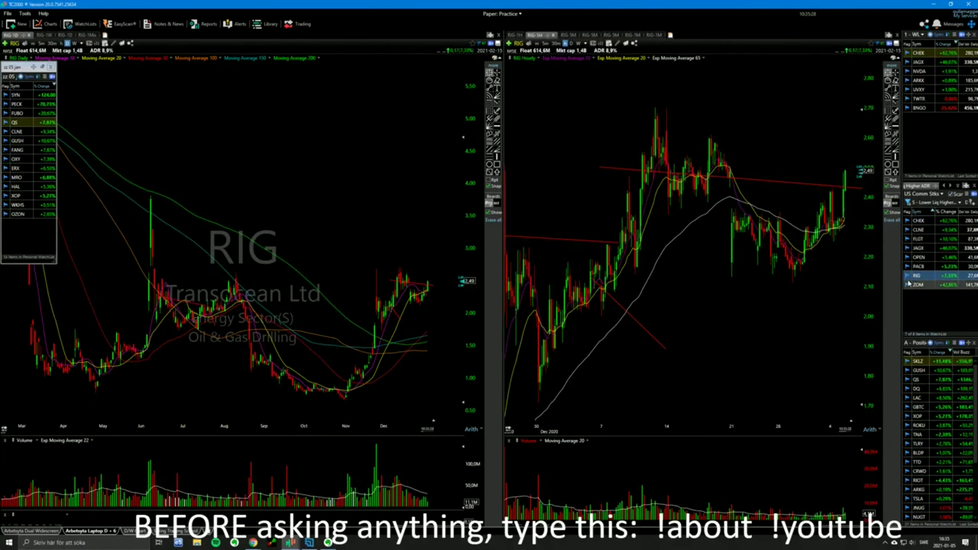
- Chart NOG, MRO and CLNE in turn from the Change symbol box
{"action": "type", "text": "NOG"}
{"action": "key", "text": "Return"}
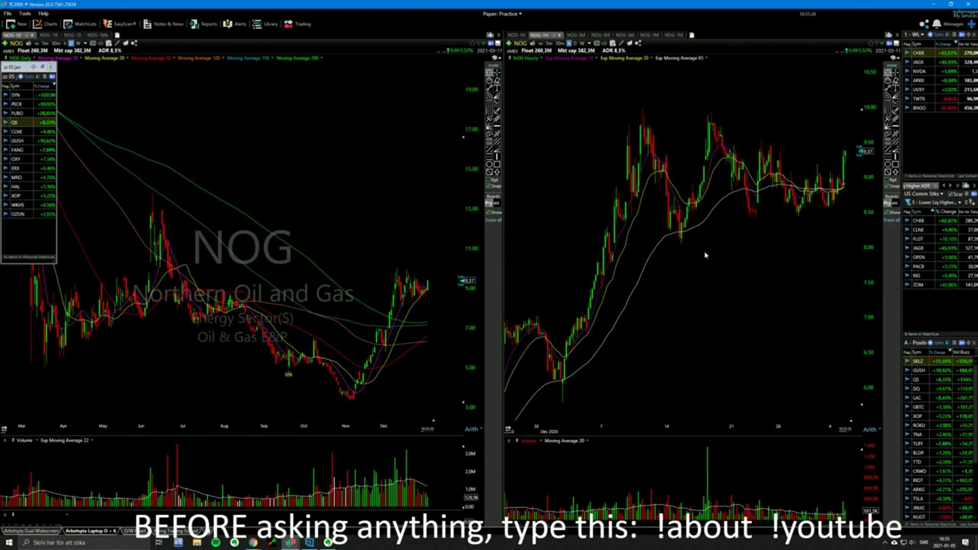
{"action": "type", "text": "nog"}
{"action": "key", "text": "Return"}
{"action": "type", "text": "mro"}
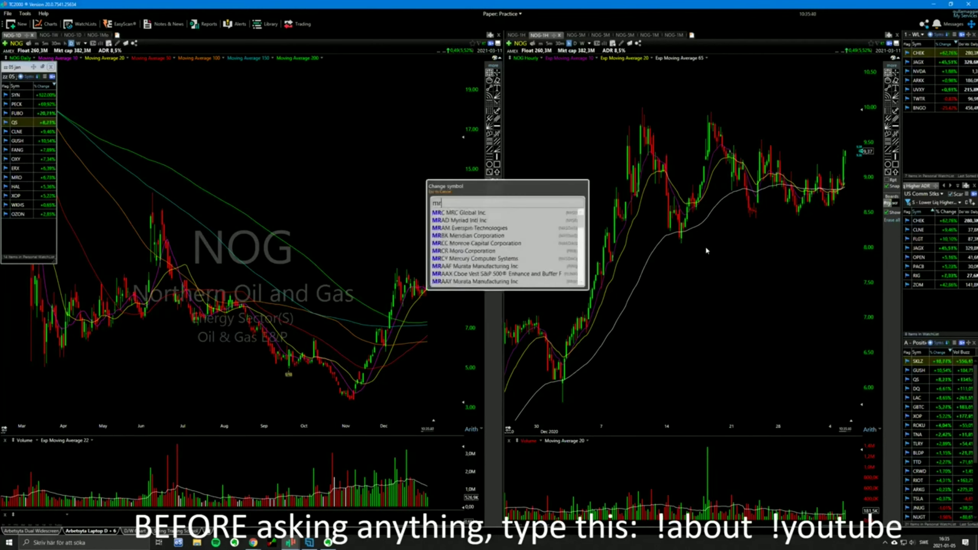
{"action": "key", "text": "Return"}
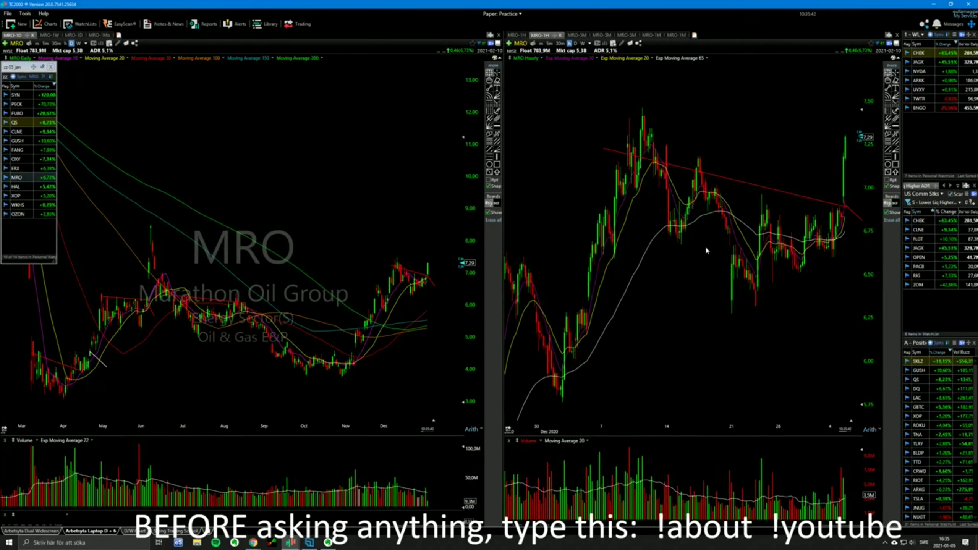
{"action": "type", "text": "cone"}
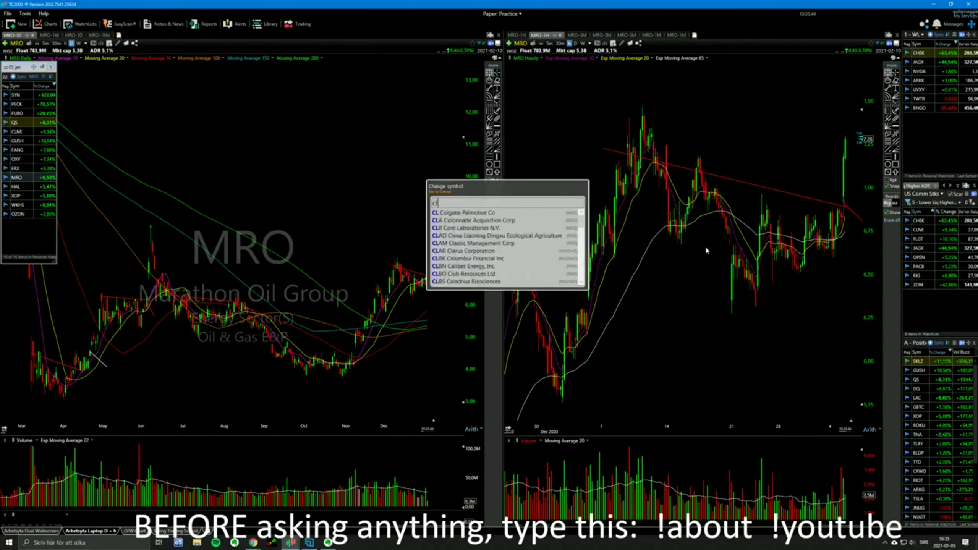
{"action": "key", "text": "Return"}
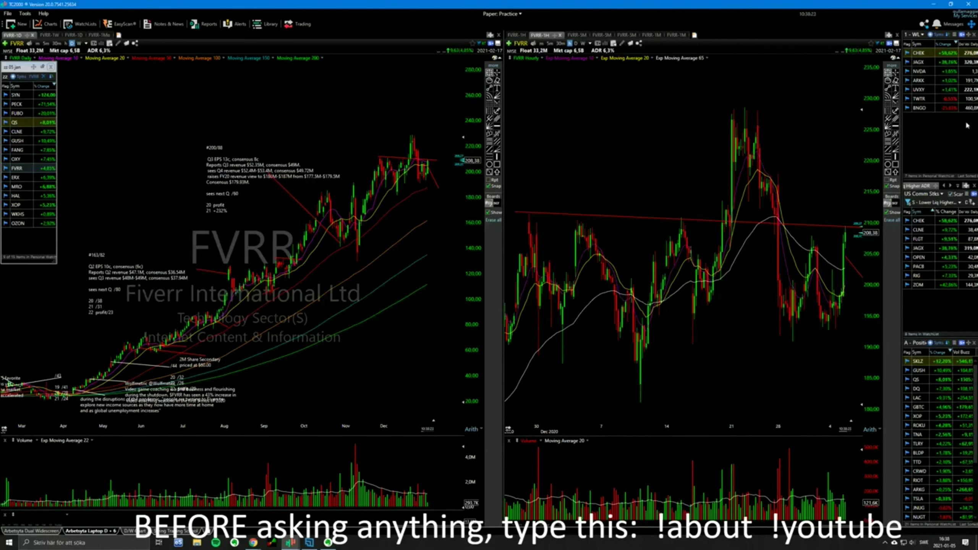
- Advance the watchlist to Platinum Group Metals (PLG), replacing Fiverr in both linked charts
{"action": "key", "text": "space"}
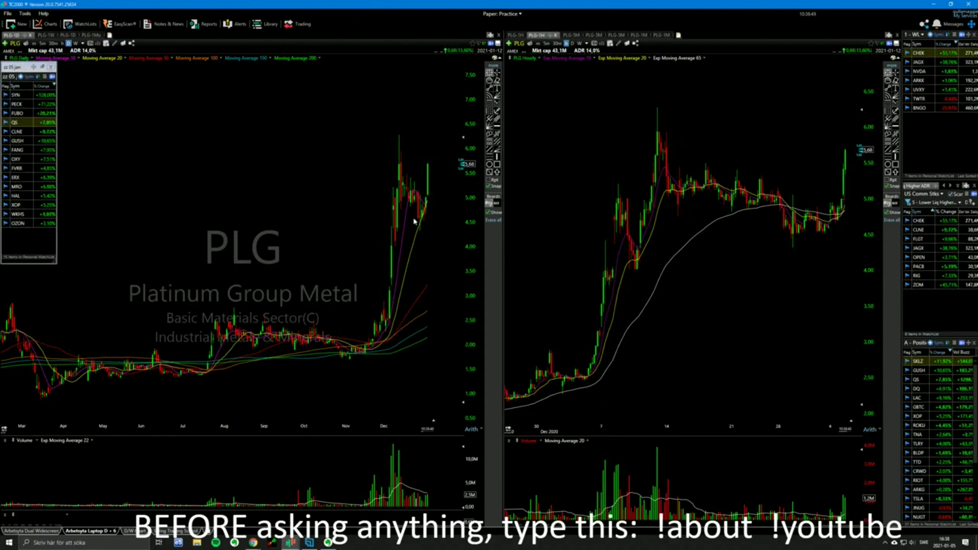
- Add a short daily line and red trendlines: falling across PLG's hourly highs, rising under its lows
{"action": "left_click_drag", "start_coordinate": [421, 249], "coordinate": [419, 240]}
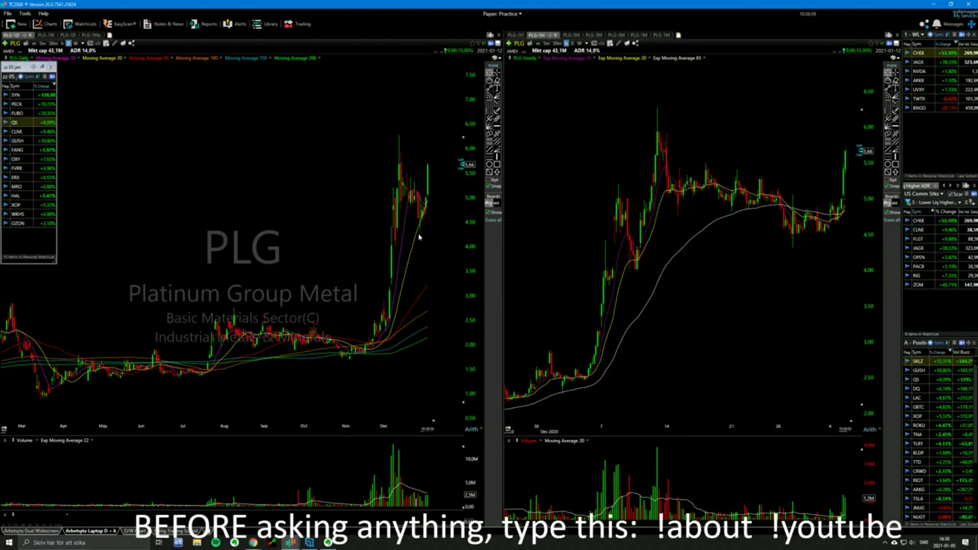
{"action": "left_click_drag", "start_coordinate": [393, 171], "coordinate": [431, 200]}
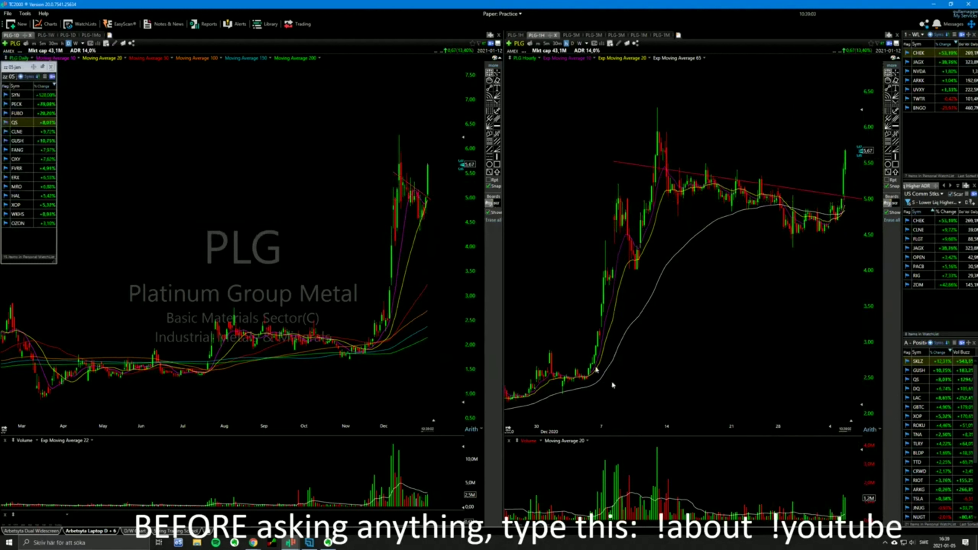
{"action": "left_click_drag", "start_coordinate": [392, 245], "coordinate": [432, 225]}
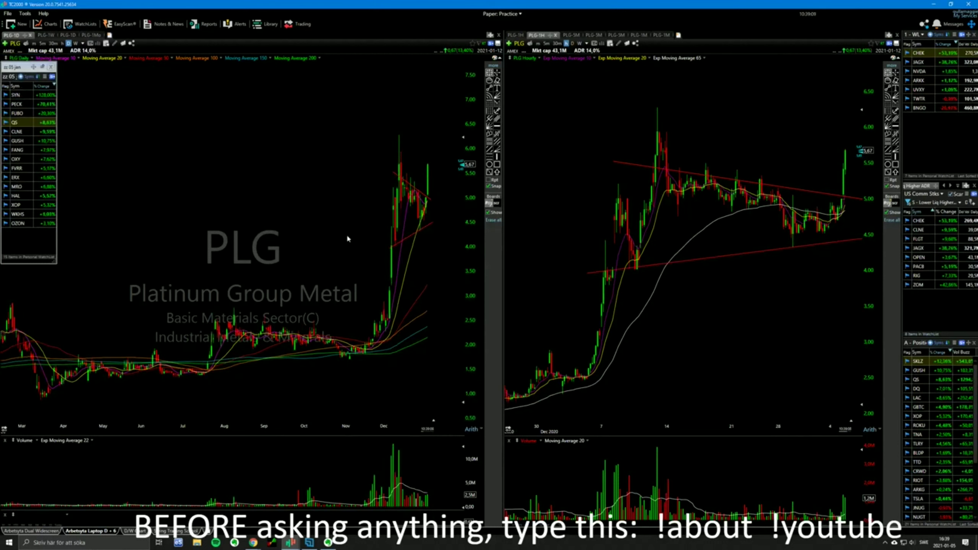
{"action": "right_click", "coordinate": [586, 264]}
{"action": "left_click", "coordinate": [744, 158]}
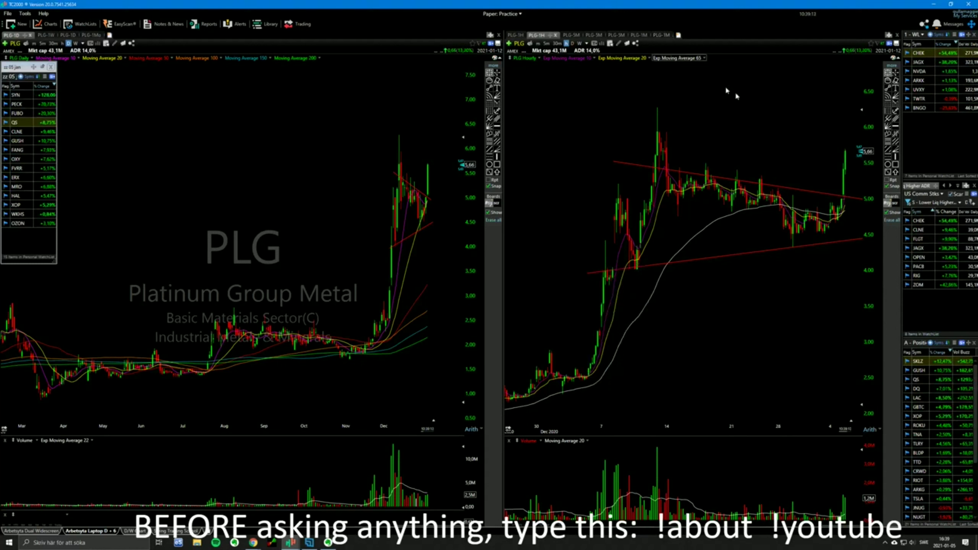